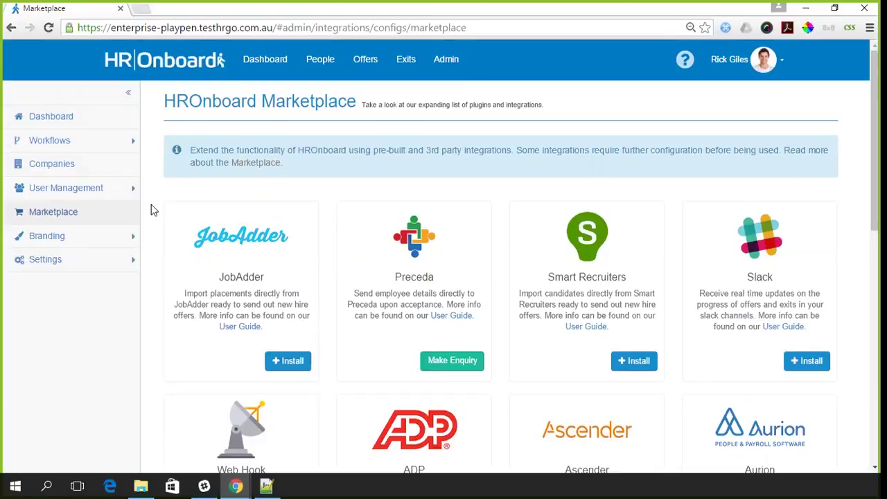
Look through the full list of integrations offered in the HROnboard Marketplace
scroll(154, 210, "down", 3)
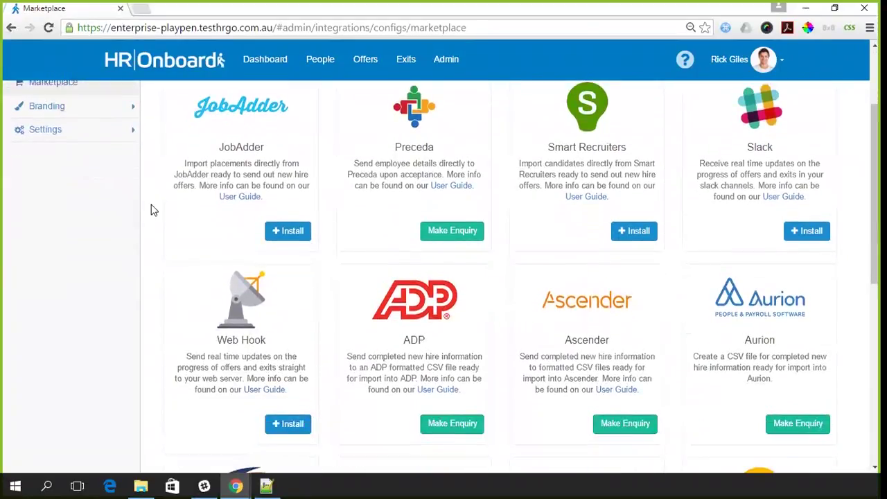
scroll(153, 210, "down", 3)
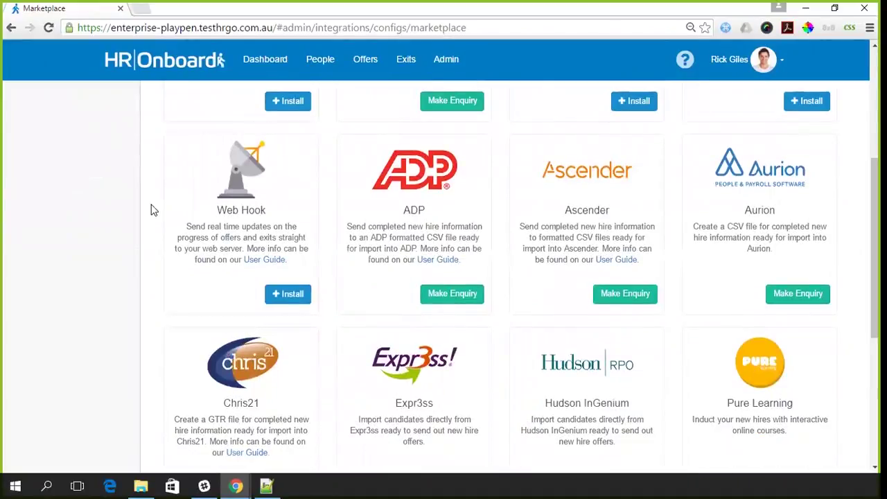
scroll(153, 210, "down", 1)
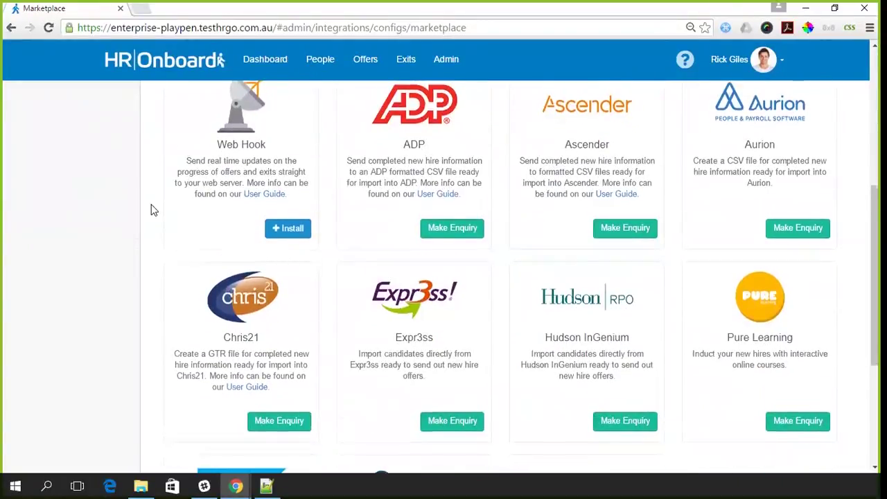
scroll(153, 210, "down", 1)
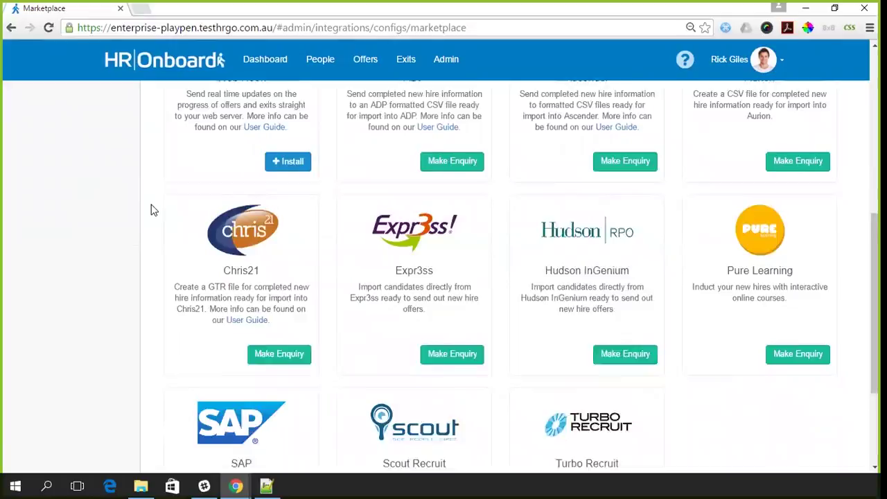
scroll(153, 210, "down", 1)
scroll(153, 210, "up", 7)
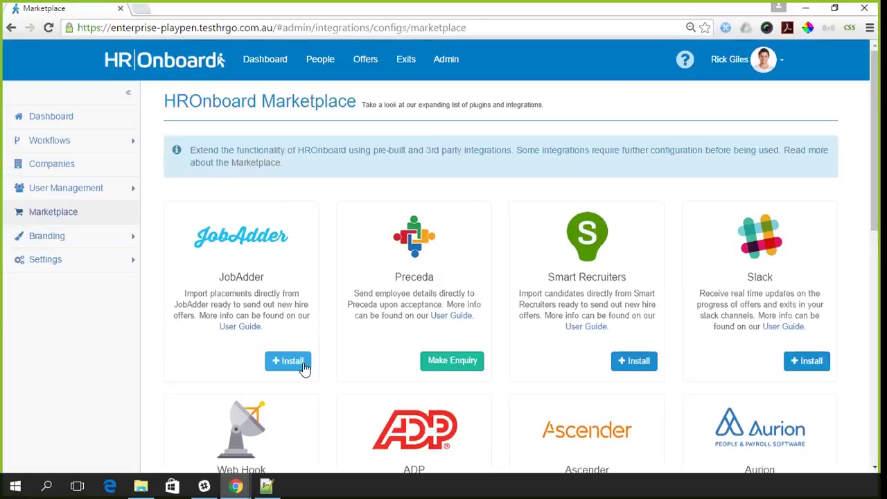
Start installing the JobAdder integration from the marketplace and name the configuration JobAdder, keeping the default URL
left_click(302, 364)
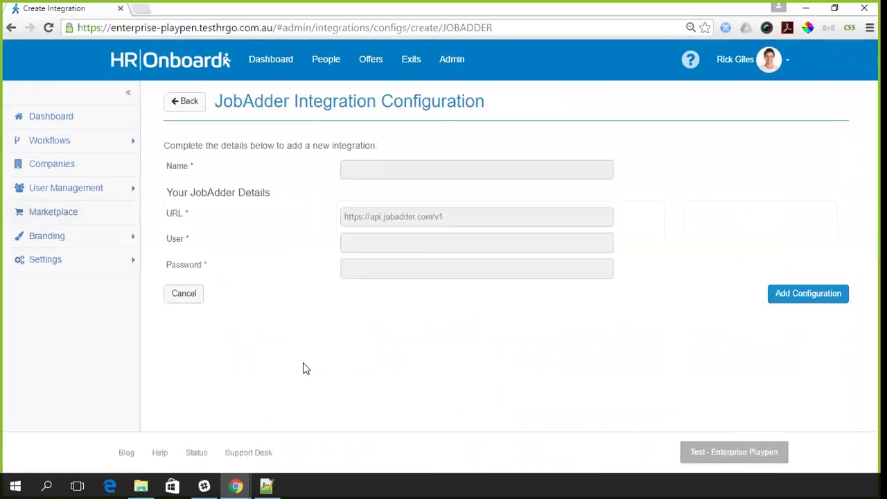
left_click(448, 171)
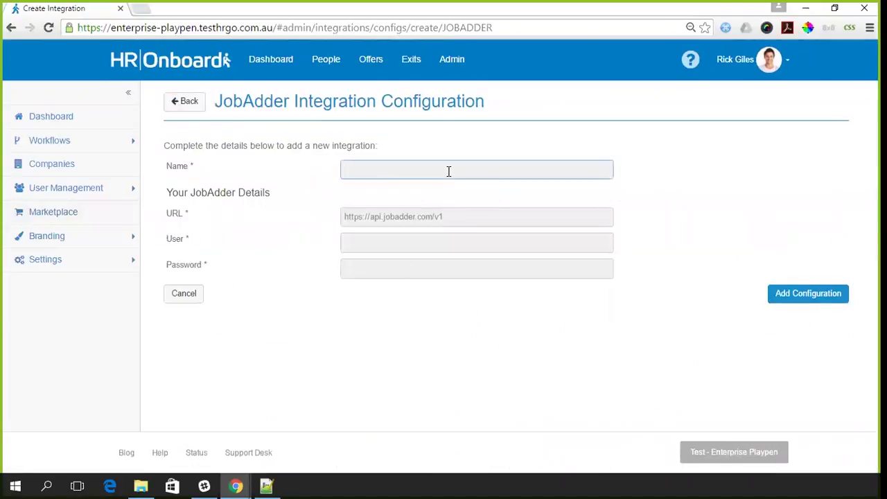
type("JobAdder")
key("Tab")
key("Tab")
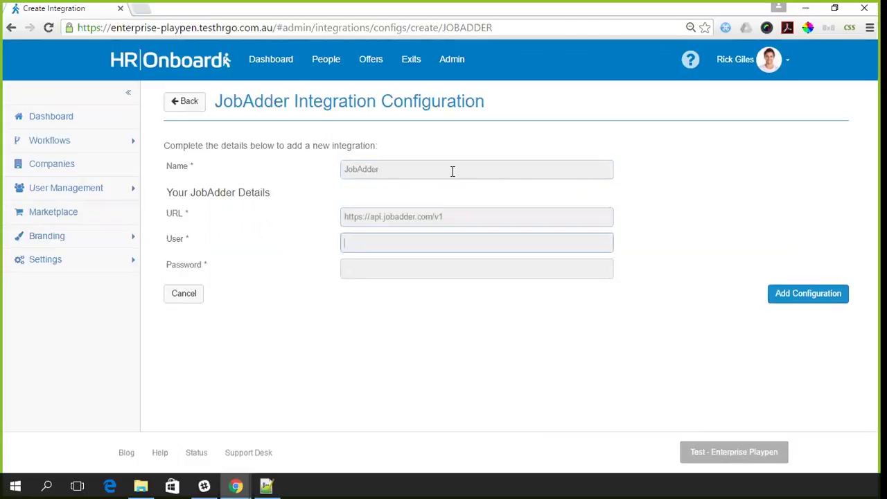
Enter the JobAdder account's user name and password, and add the configuration
type("simone")
key("Tab")
type("*****")
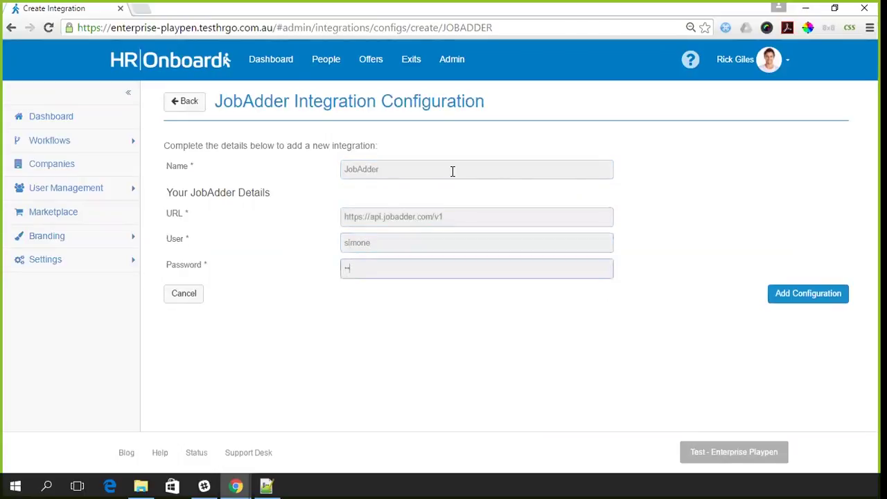
type("***")
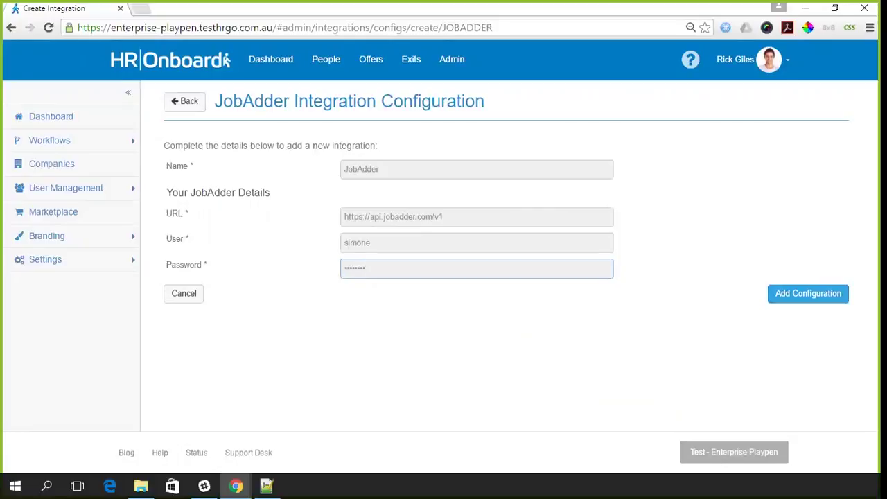
key("Return")
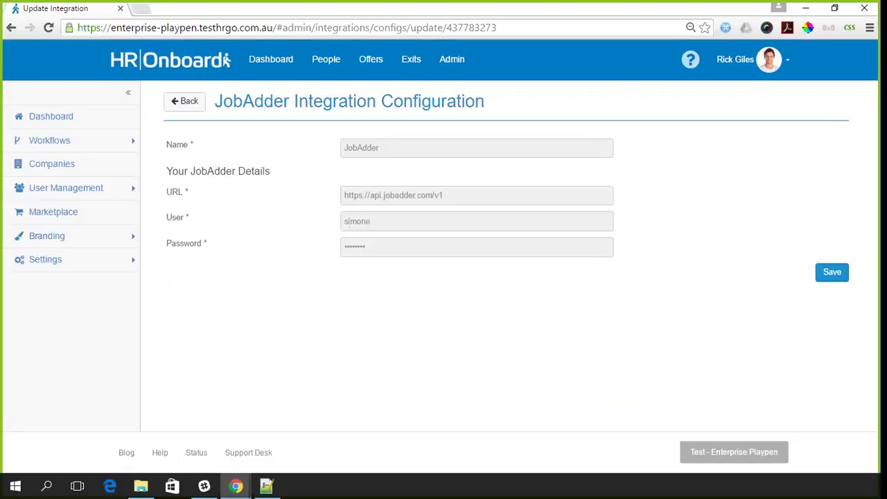
Display the import sources available for offers on the main dashboard
left_click(291, 72)
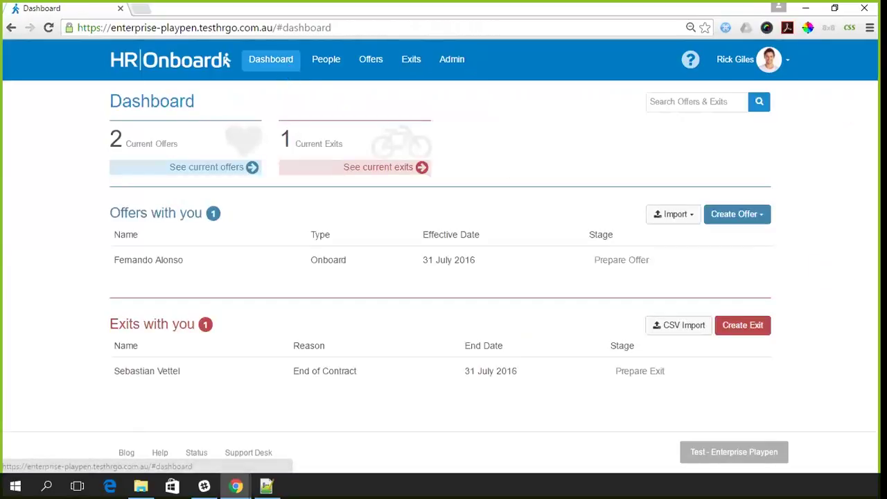
left_click(673, 214)
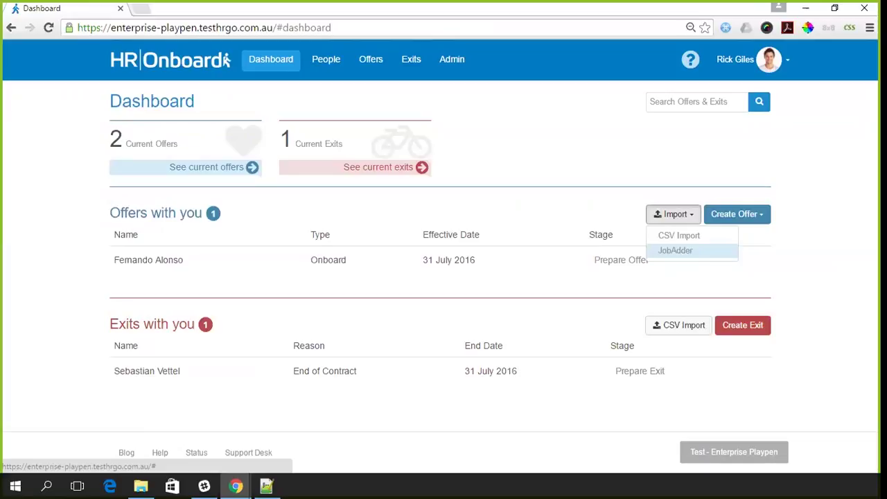
Return to the marketplace in the administration area and review the listed integrations from JobAdder to Turbo Recruit
left_click(457, 66)
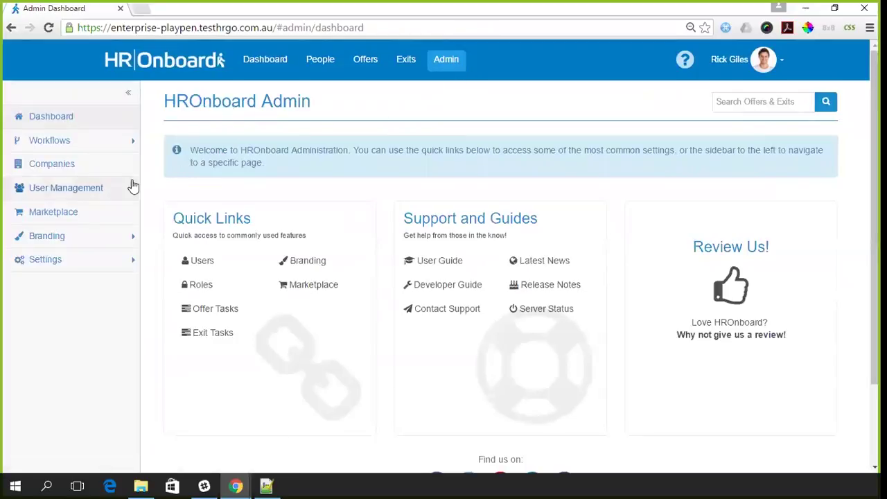
left_click(79, 215)
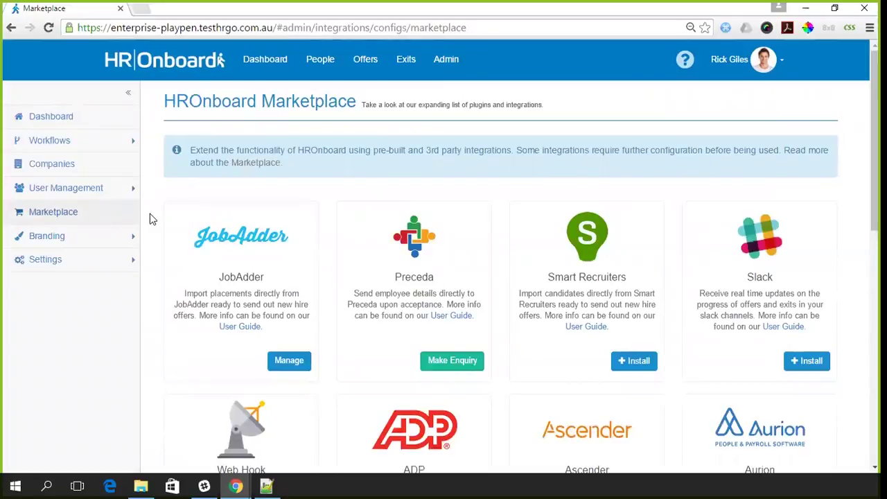
scroll(152, 219, "down", 2)
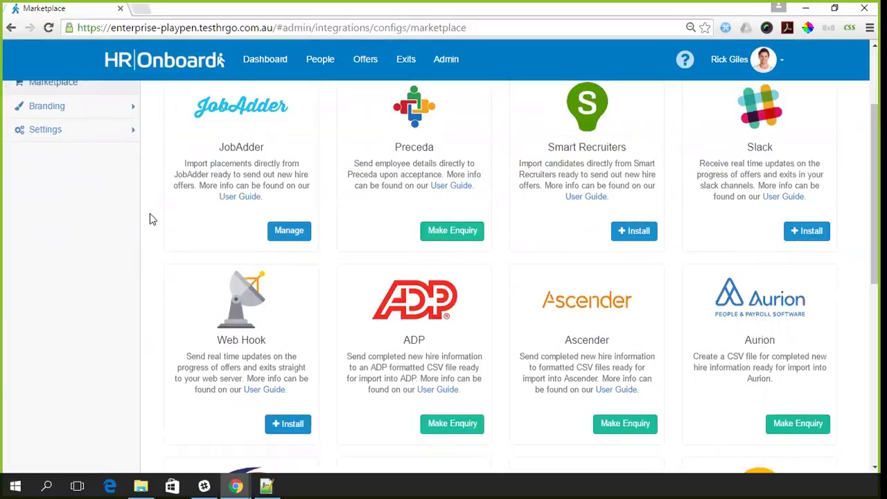
scroll(152, 219, "down", 2)
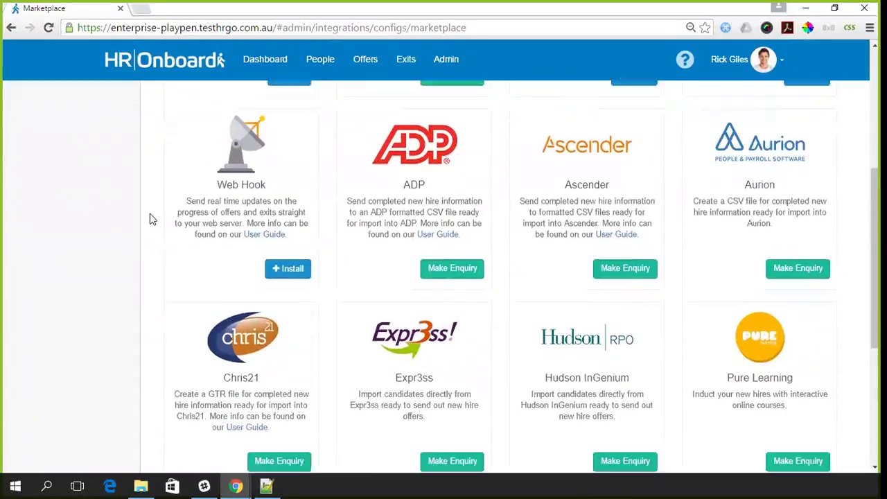
scroll(152, 220, "down", 1)
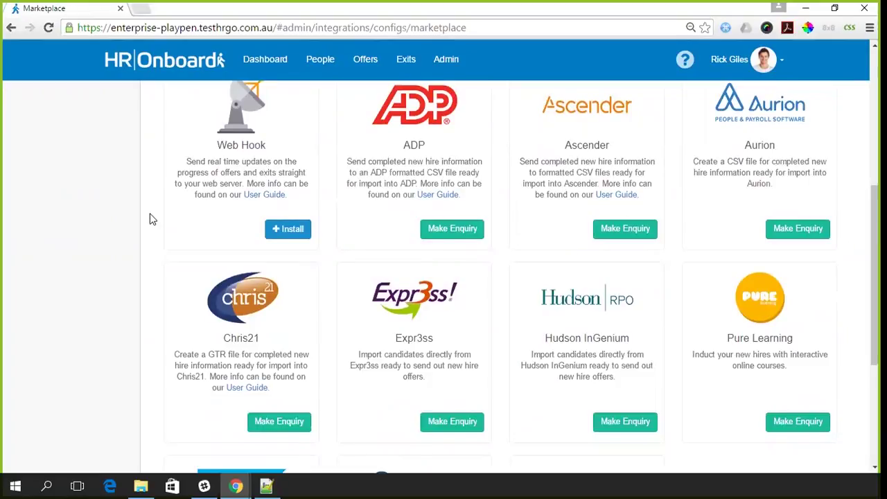
scroll(152, 219, "down", 3)
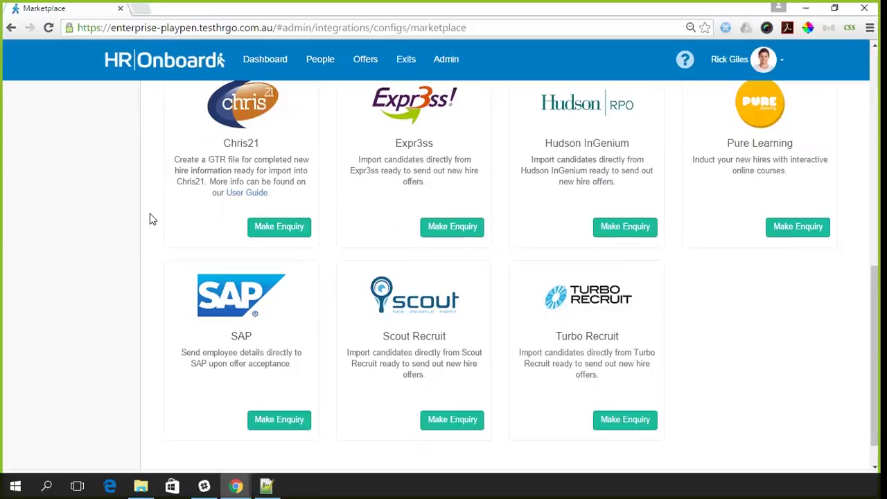
scroll(153, 219, "up", 5)
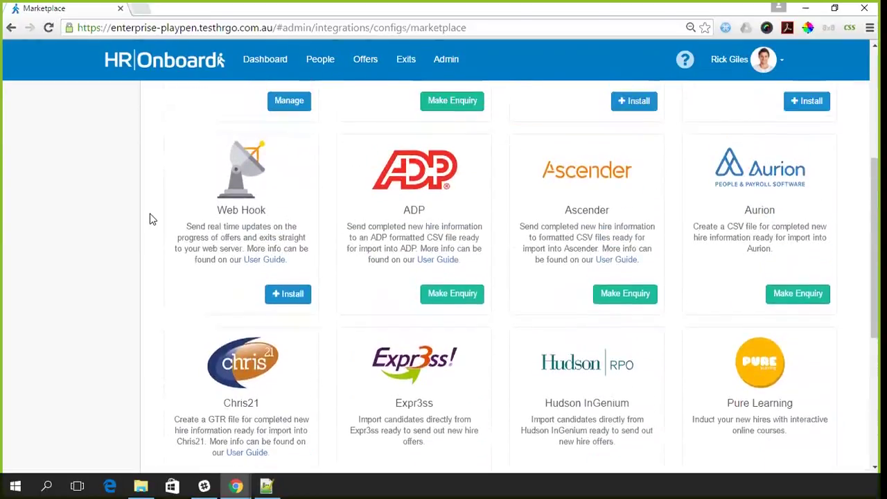
scroll(153, 219, "up", 2)
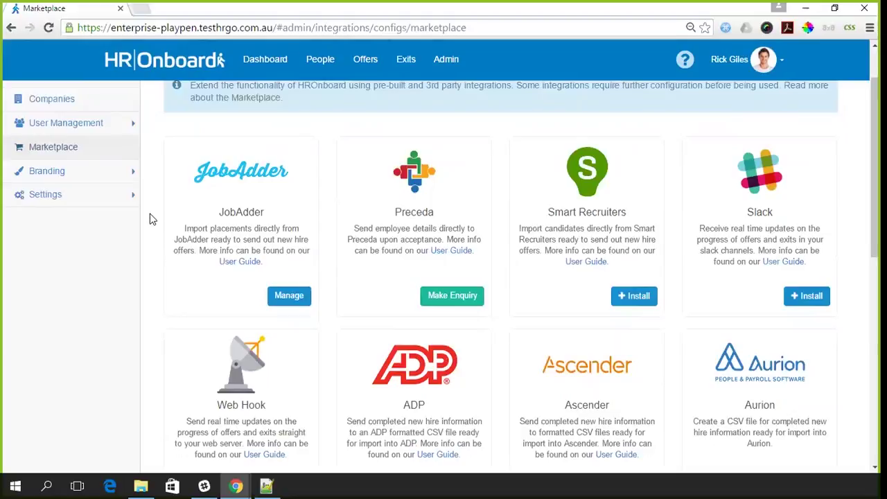
scroll(152, 219, "up", 1)
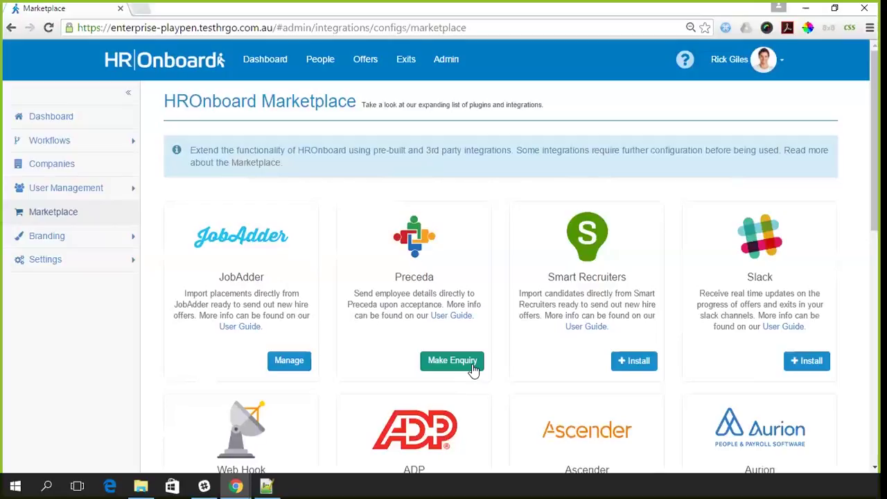
Examine which marketplace integrations require an enquiry, and bring the Milk Bottles Main Features slide into view
scroll(473, 370, "down", 3)
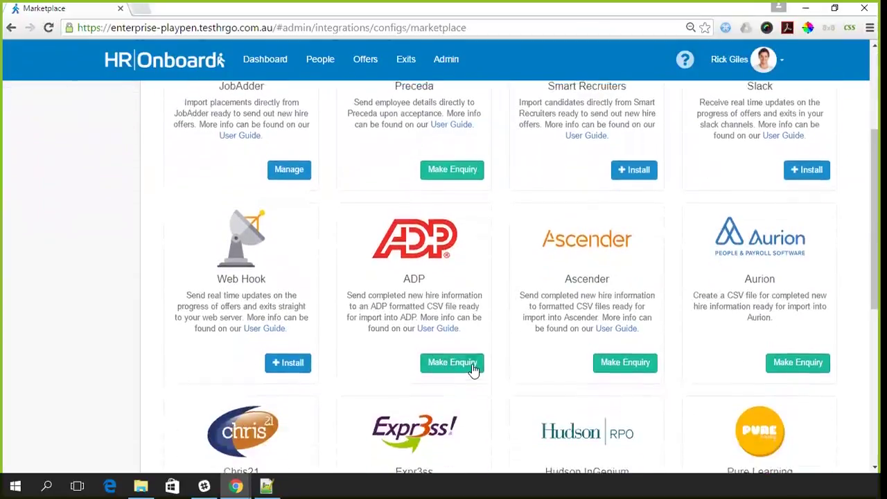
scroll(472, 369, "down", 1)
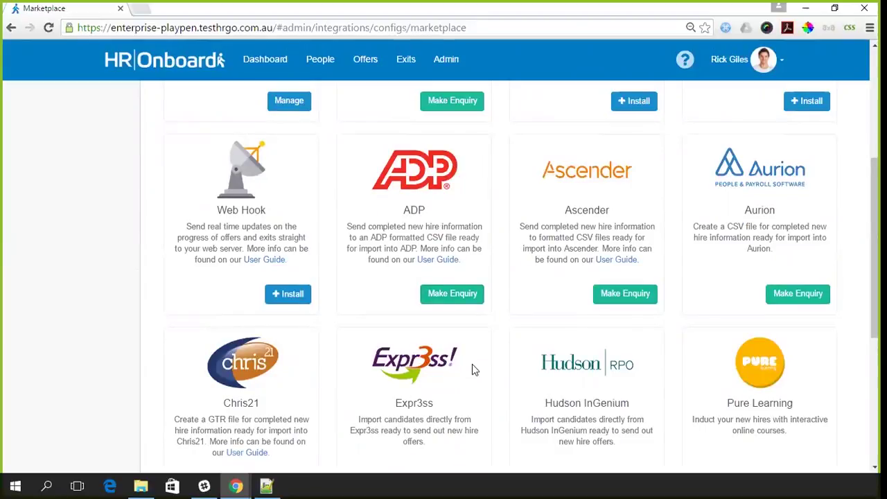
scroll(472, 370, "down", 1)
scroll(474, 371, "down", 2)
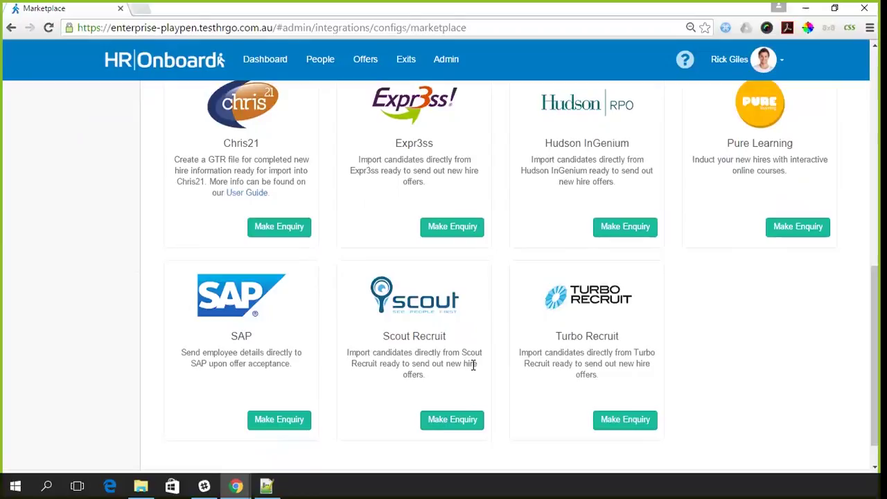
scroll(473, 365, "up", 6)
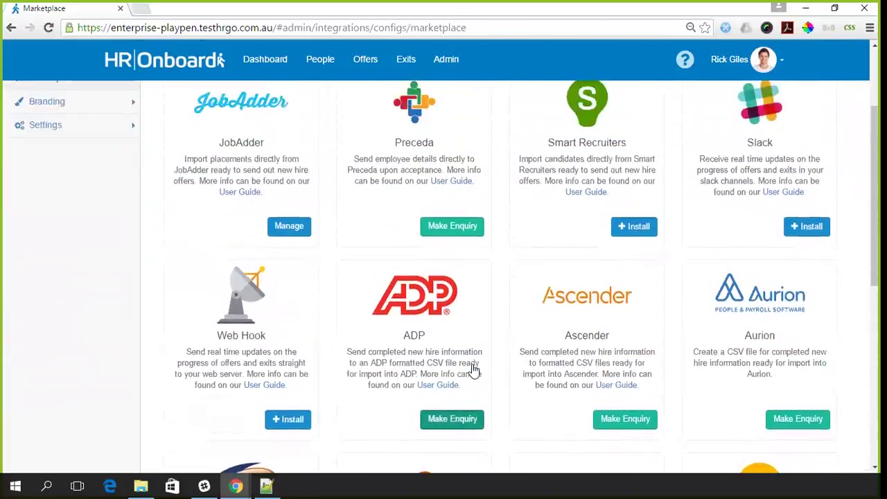
scroll(473, 370, "up", 2)
scroll(474, 371, "down", 3)
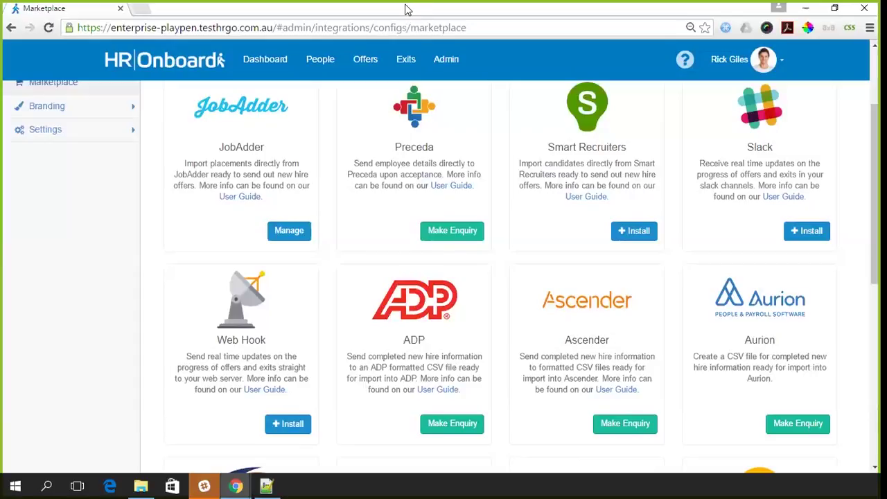
left_click_drag(407, 11, 451, 39)
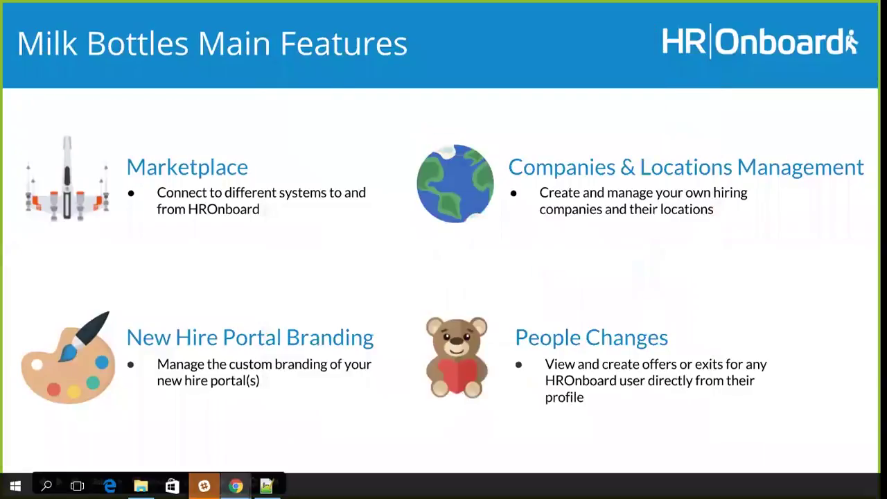
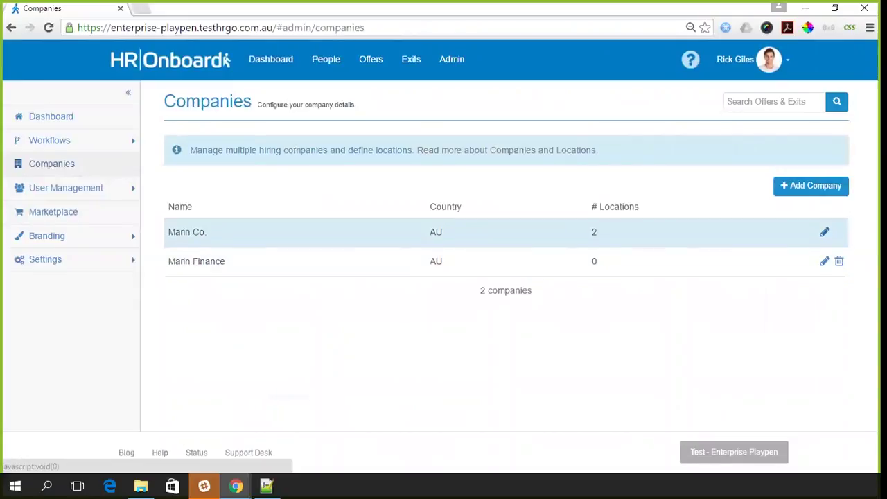
Open the details of the company Marin Co. and review its address, business information and superannuation fields
left_click(824, 232)
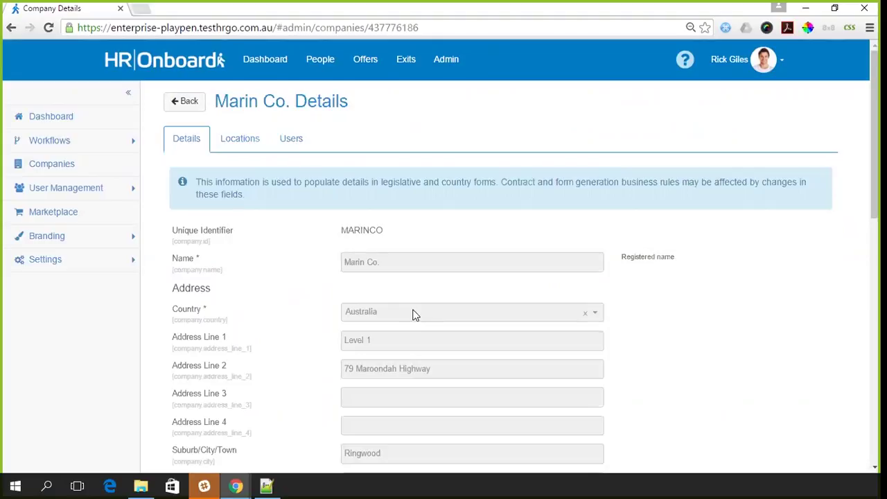
scroll(412, 315, "down", 2)
scroll(413, 315, "down", 1)
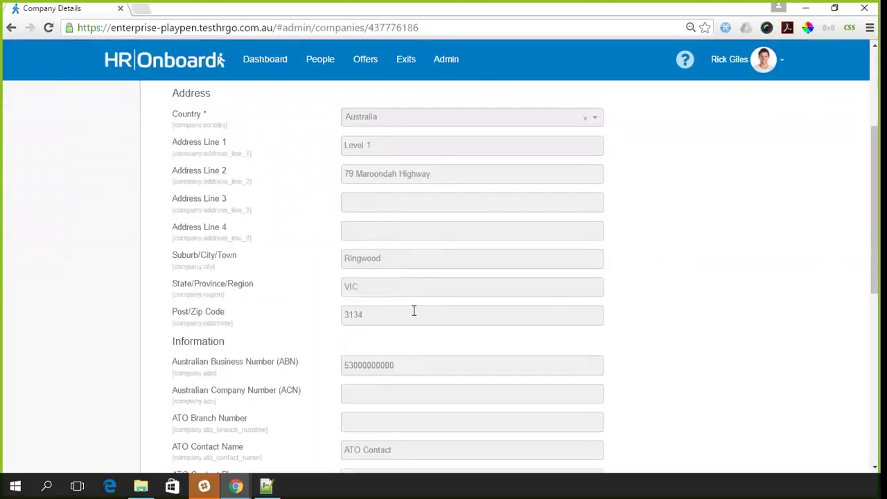
scroll(414, 311, "down", 3)
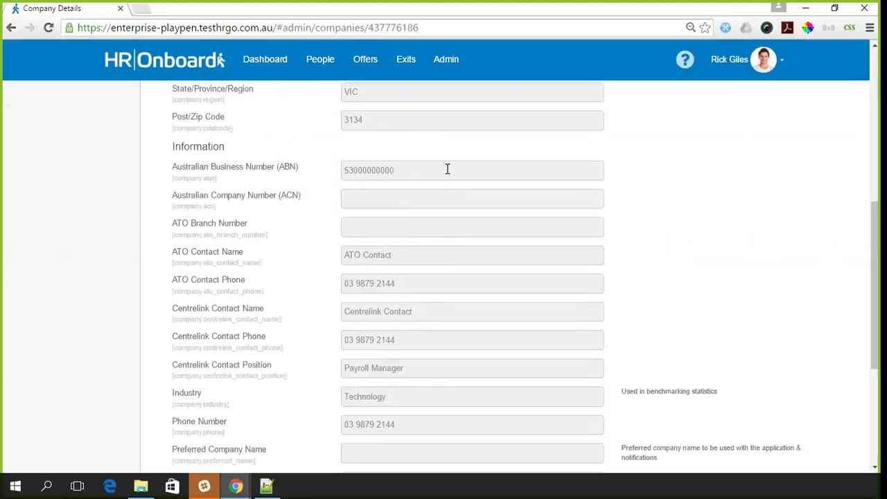
scroll(447, 169, "down", 1)
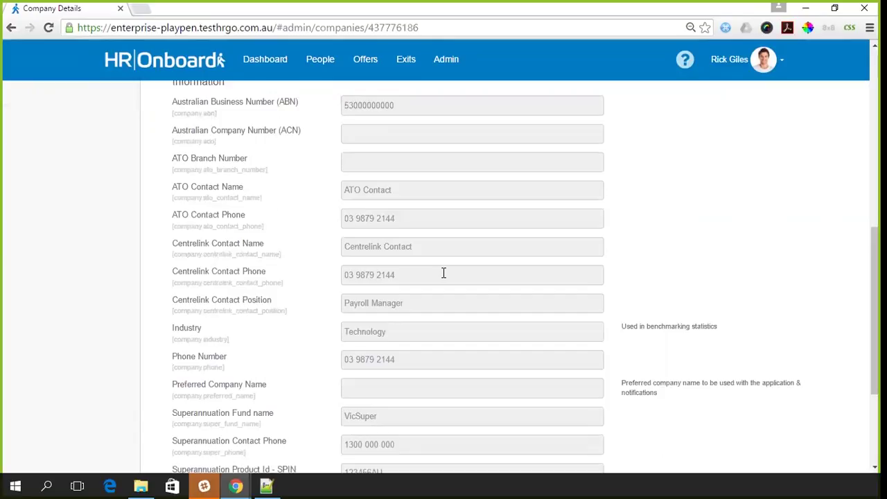
scroll(444, 273, "down", 2)
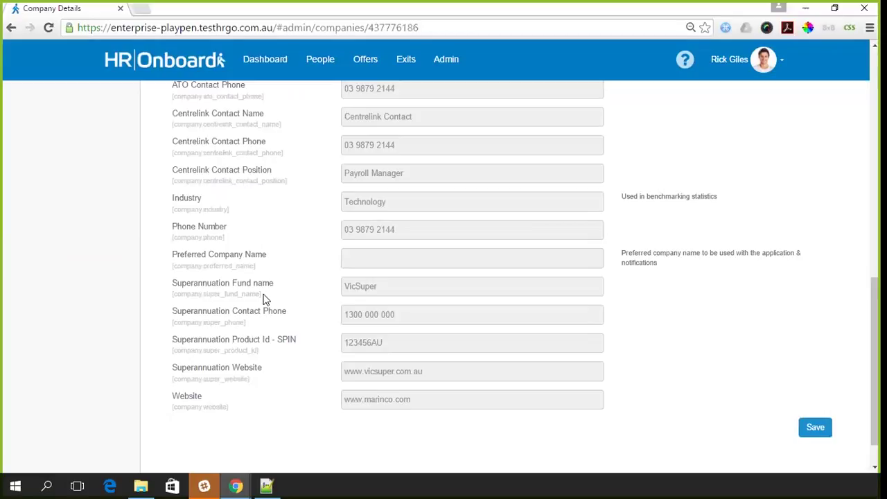
scroll(263, 300, "up", 15)
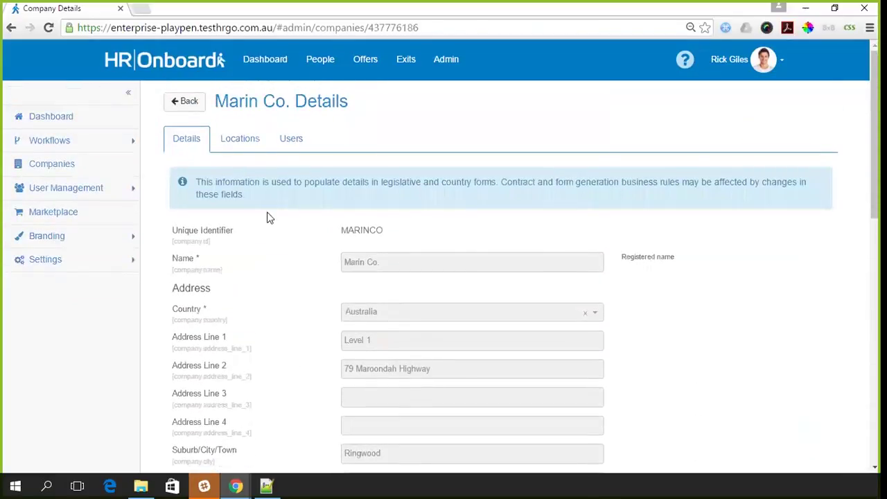
Open the Sydney CBD location of Marin Co. and review its name, address and phone number fields
left_click(260, 142)
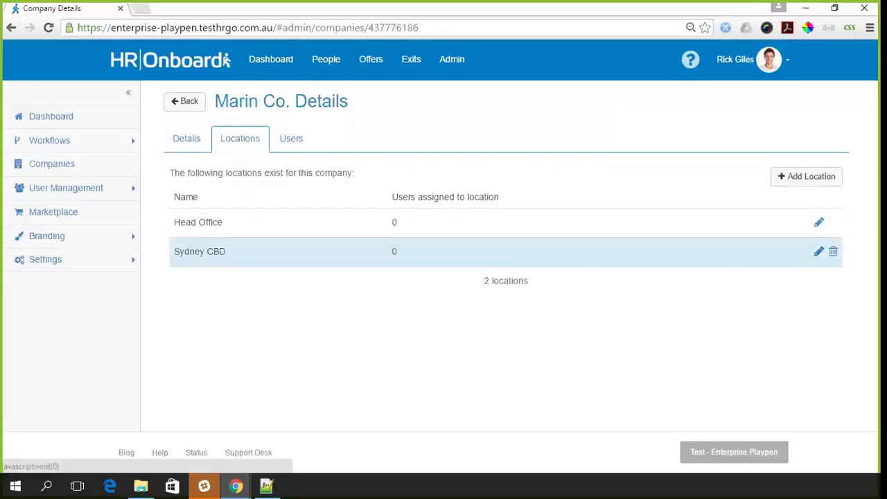
left_click(199, 251)
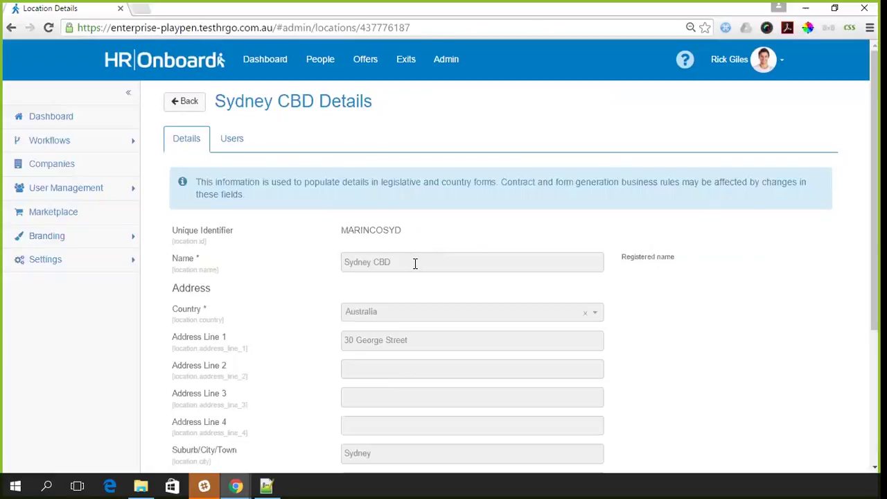
scroll(415, 263, "down", 1)
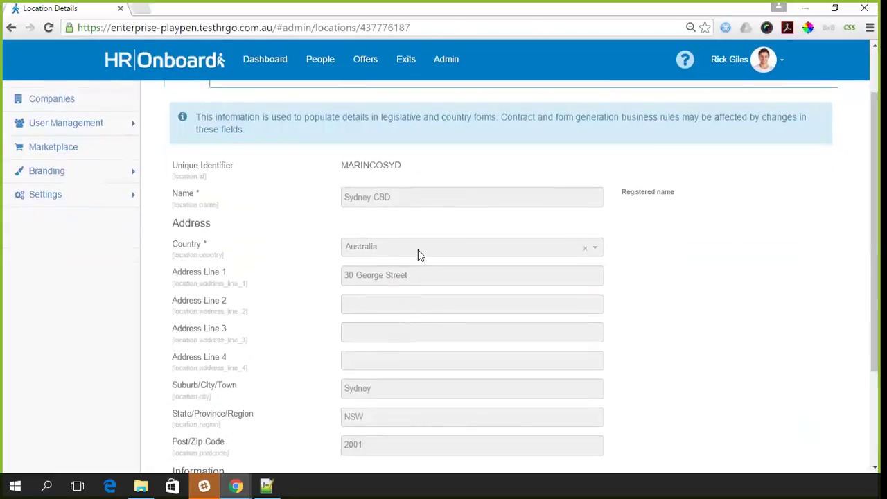
scroll(417, 255, "down", 2)
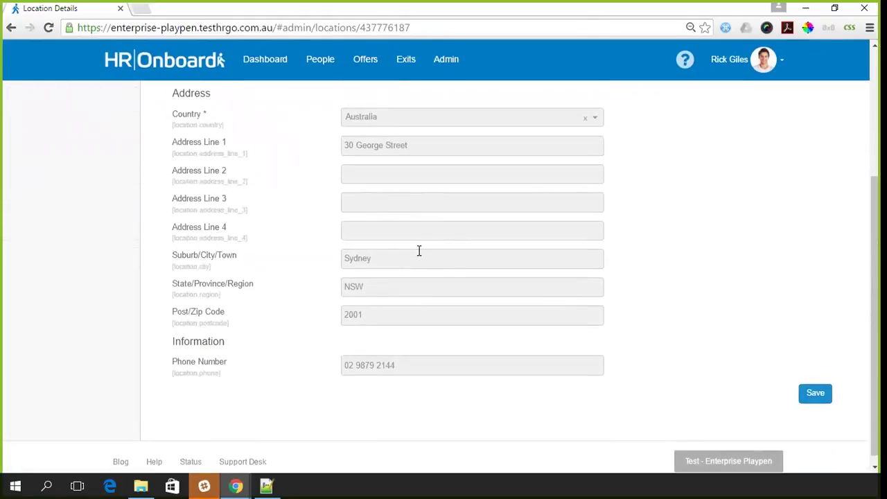
scroll(418, 250, "up", 3)
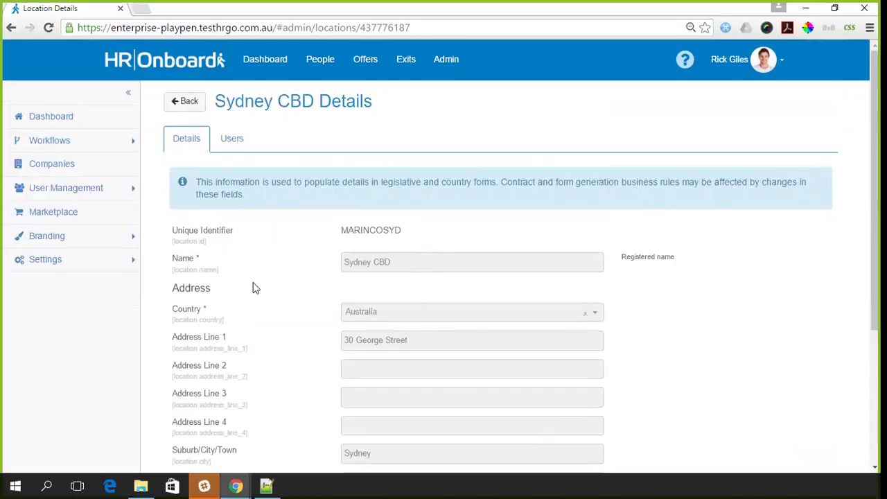
Examine the country options available for the Sydney CBD location's address, leaving the selection as it is
left_click(593, 316)
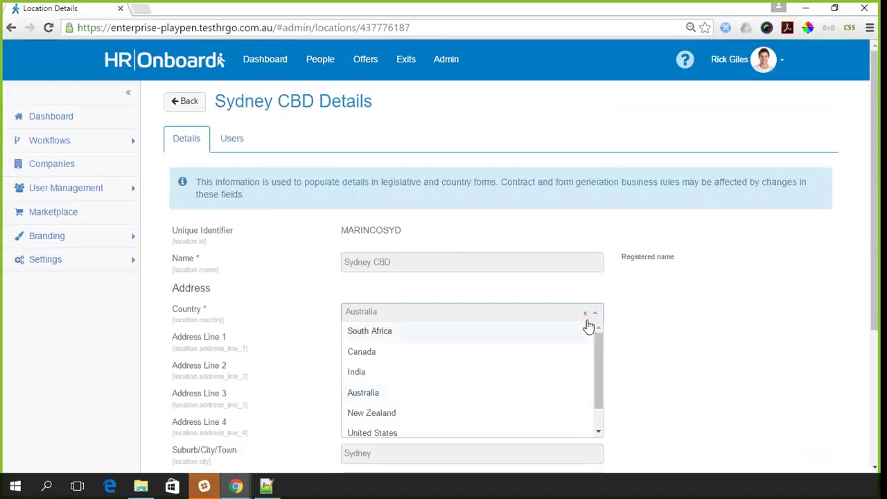
scroll(565, 397, "down", 1)
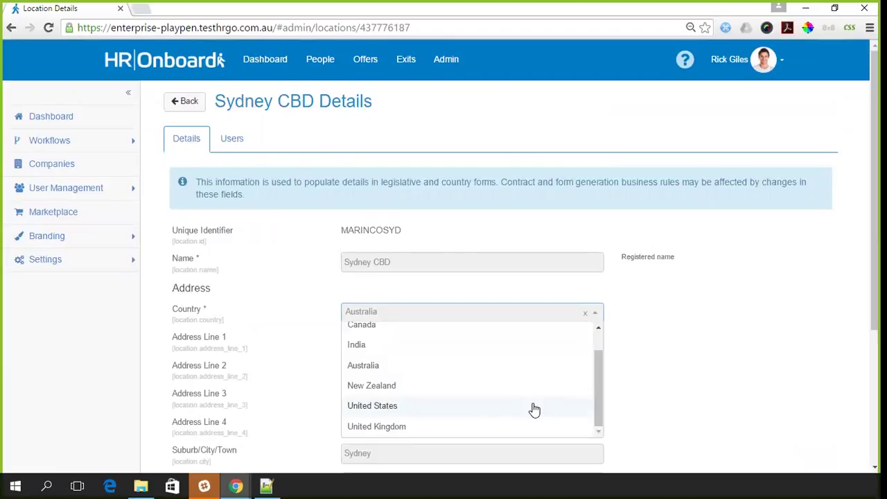
left_click(594, 313)
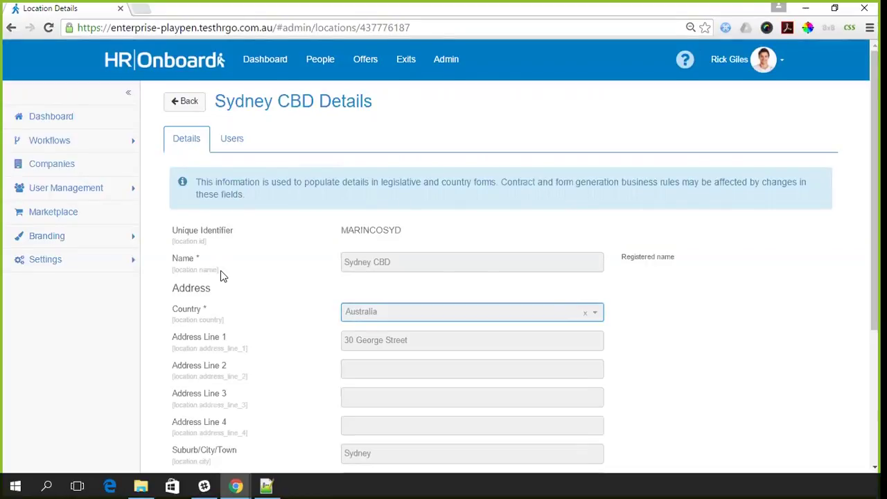
Assign the first available user to the Sydney CBD location and save the assignment
left_click(240, 141)
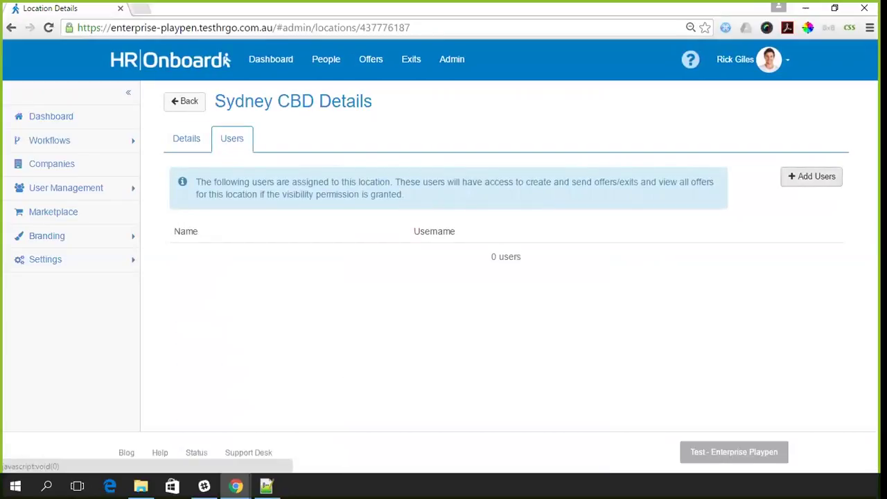
left_click(810, 176)
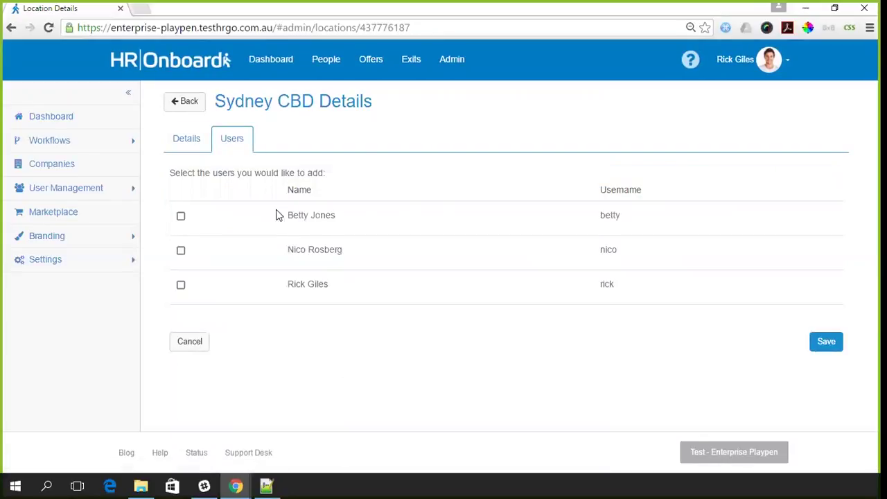
left_click(182, 219)
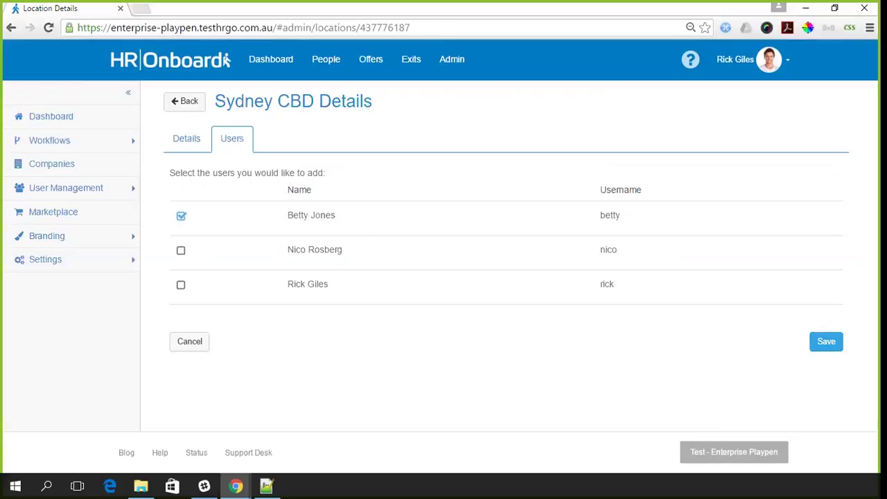
left_click(825, 341)
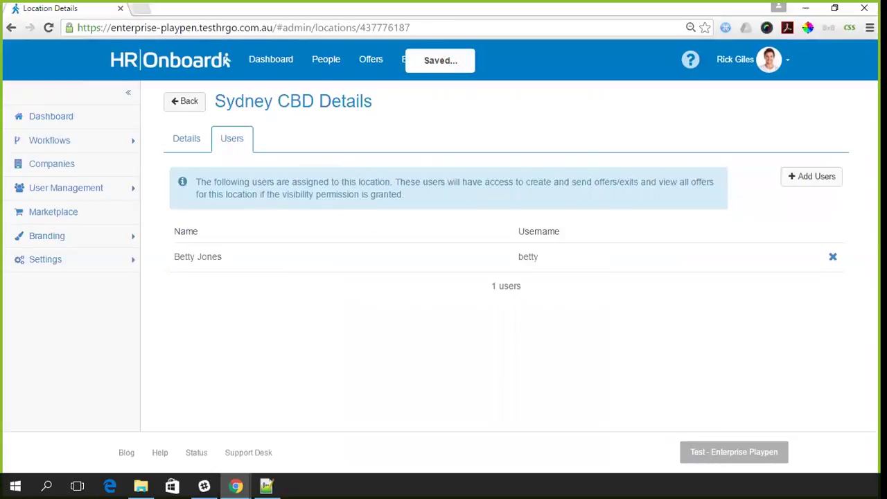
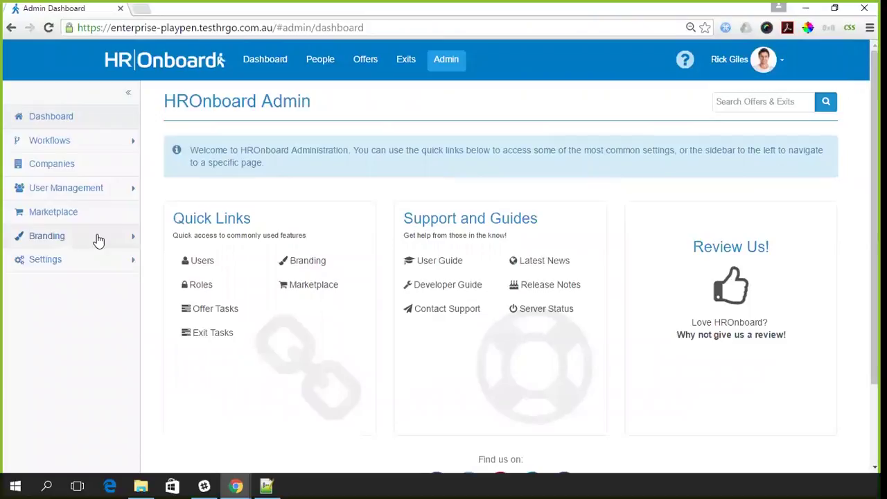
Open the Marin Finance portal brand for editing and review its Login Screen logo settings
left_click(97, 239)
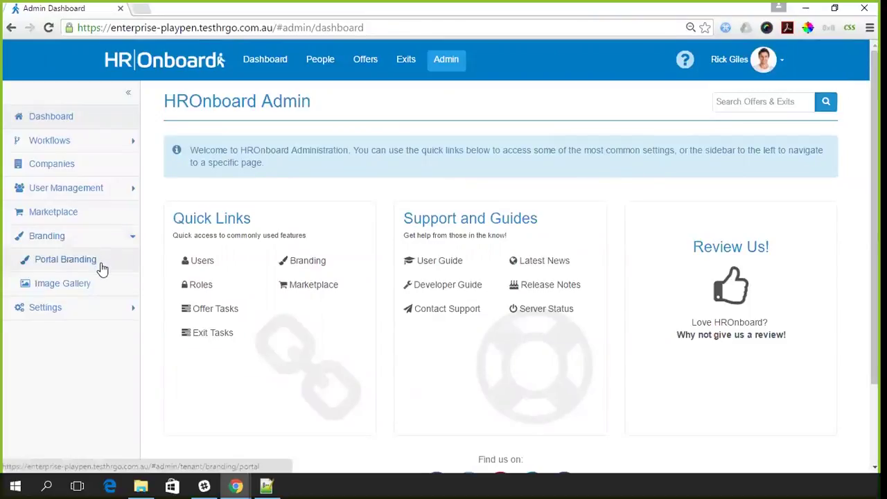
left_click(102, 267)
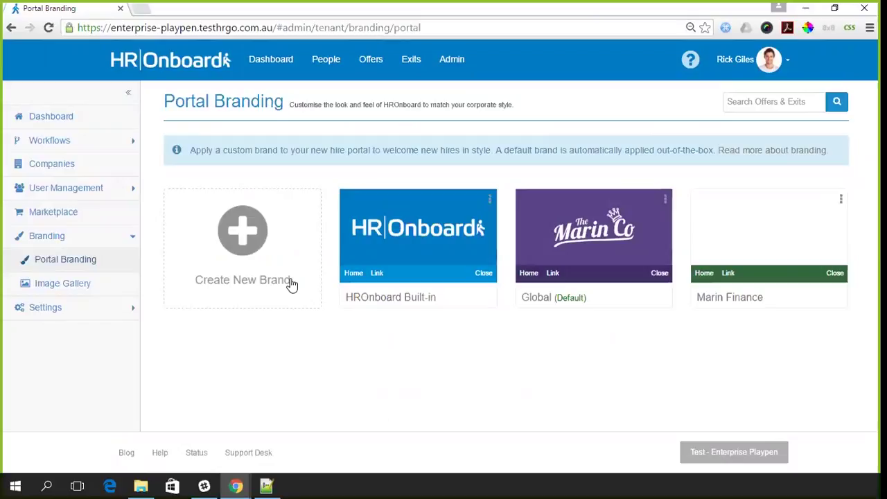
mouse_move(769, 263)
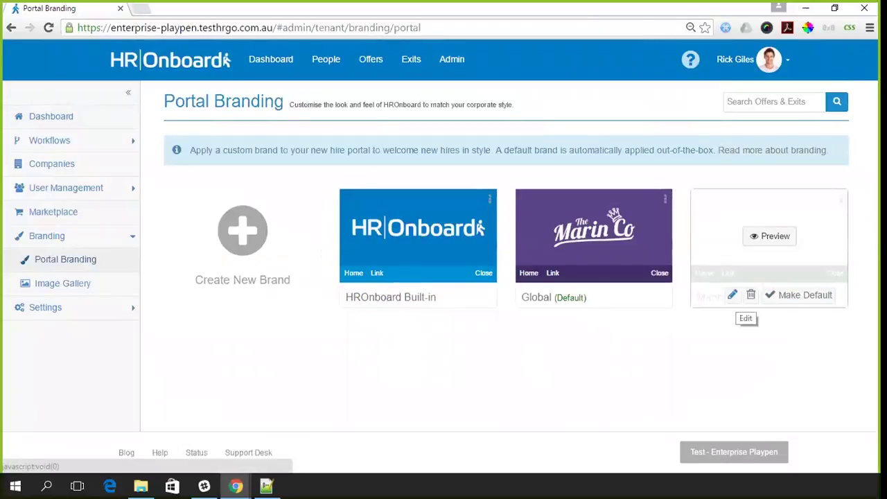
left_click(731, 295)
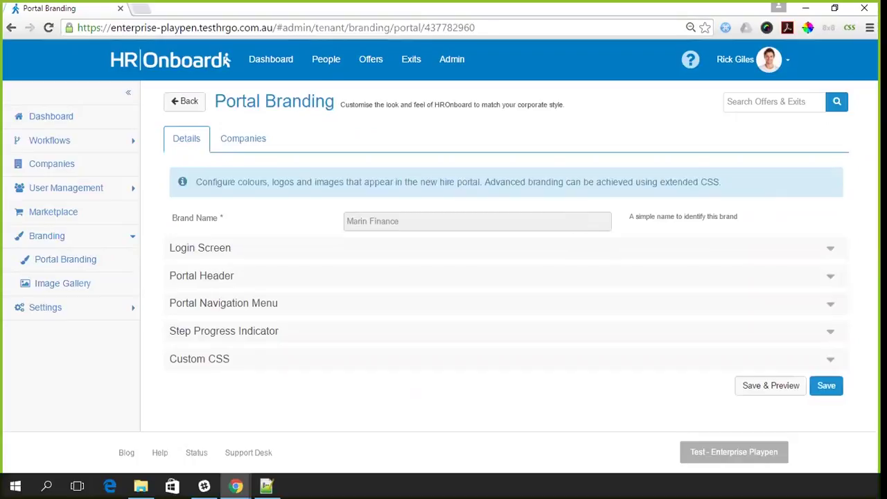
left_click(485, 247)
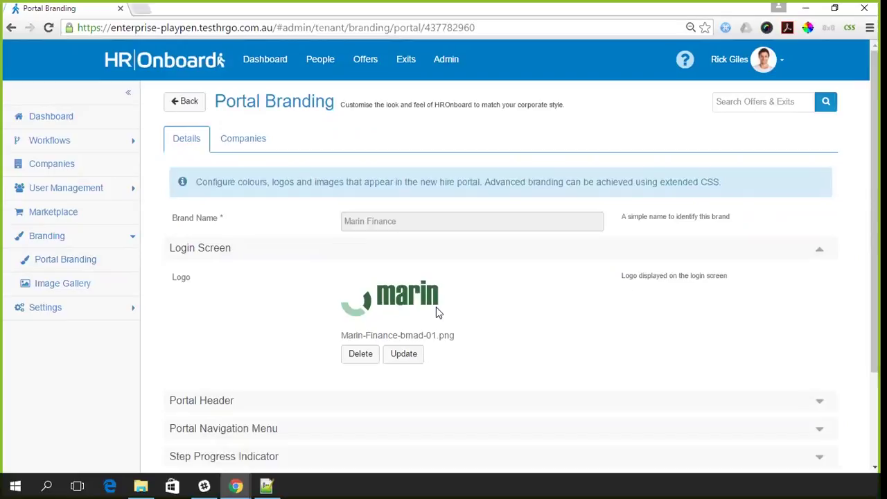
scroll(444, 277, "down", 2)
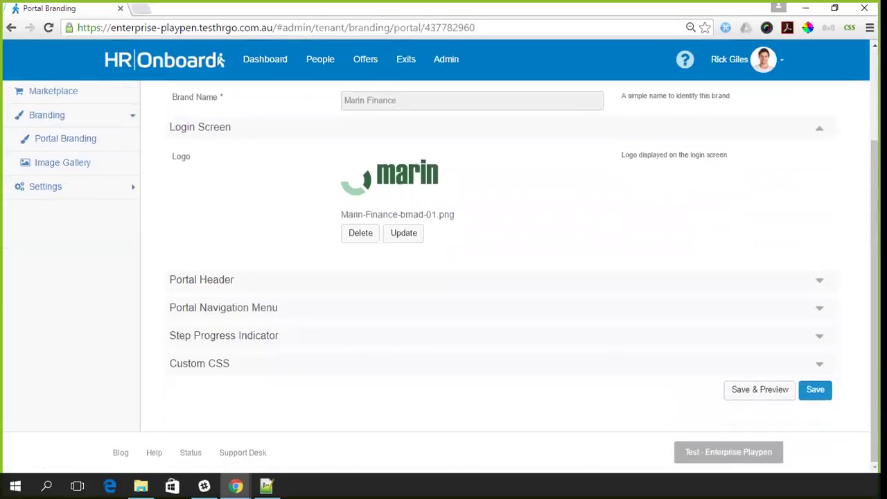
Upload Marin-Finance-brnad-01.png in the Portal Header's Company Logo dialog, and choose the green marin logo from the image gallery as the company logo
left_click(202, 279)
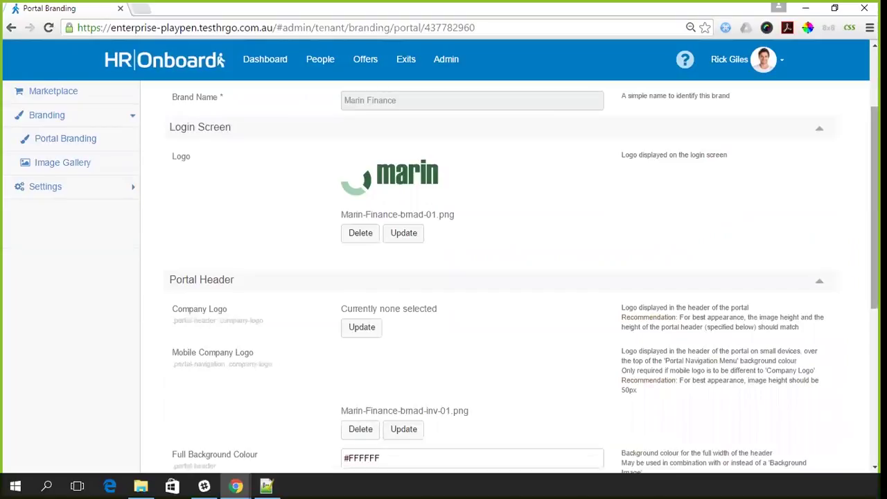
scroll(443, 277, "down", 2)
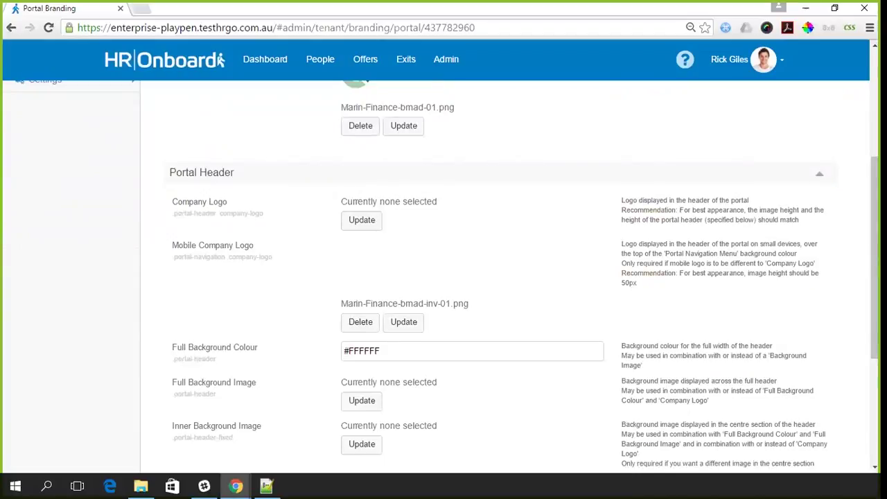
left_click(370, 231)
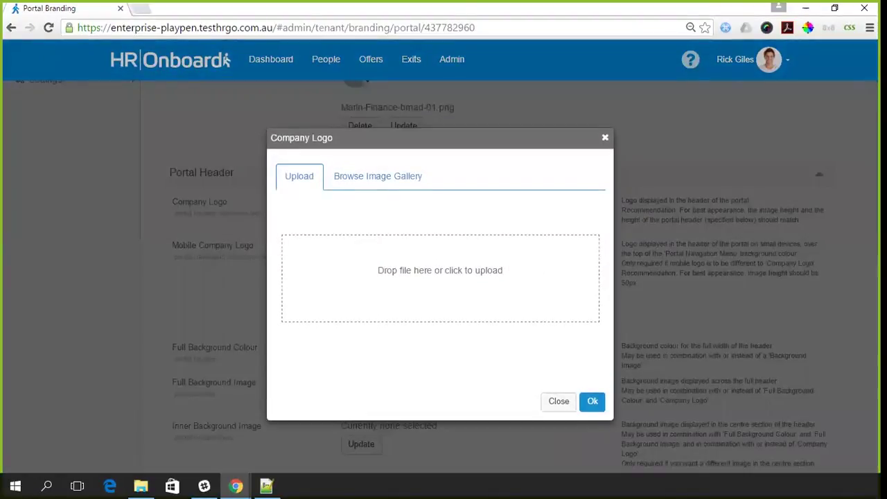
left_click_drag(886, 63, 421, 302)
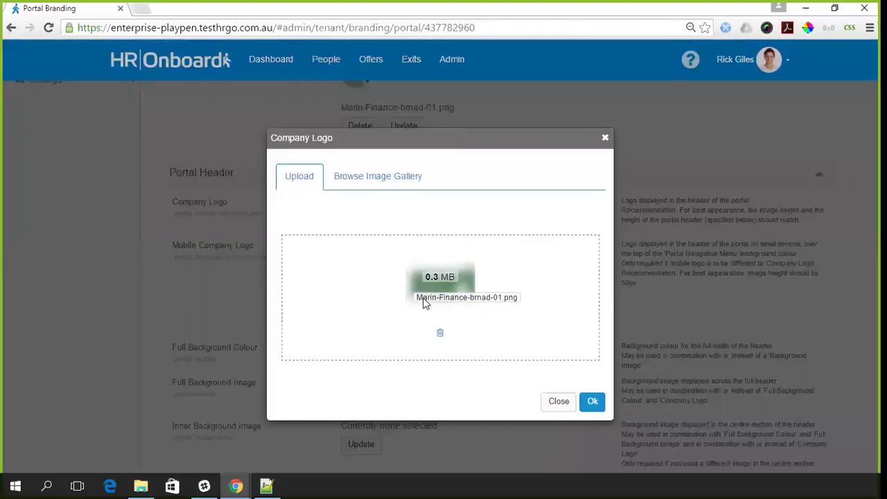
left_click(420, 184)
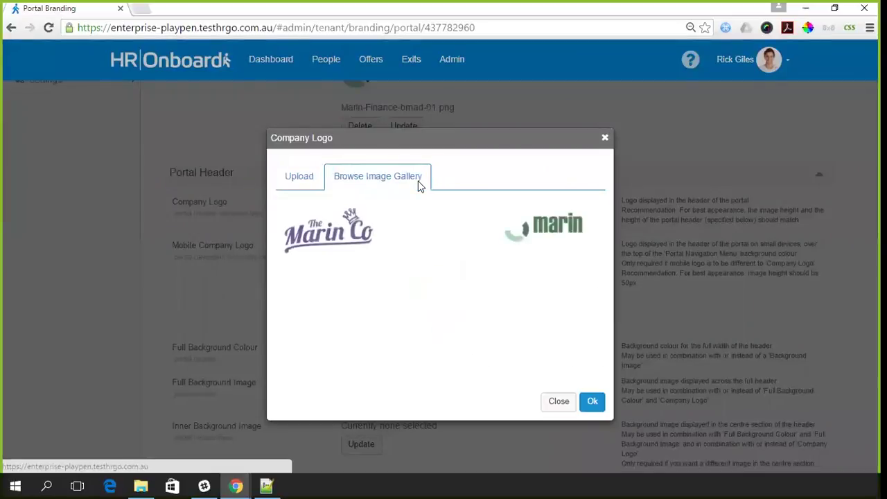
left_click(555, 234)
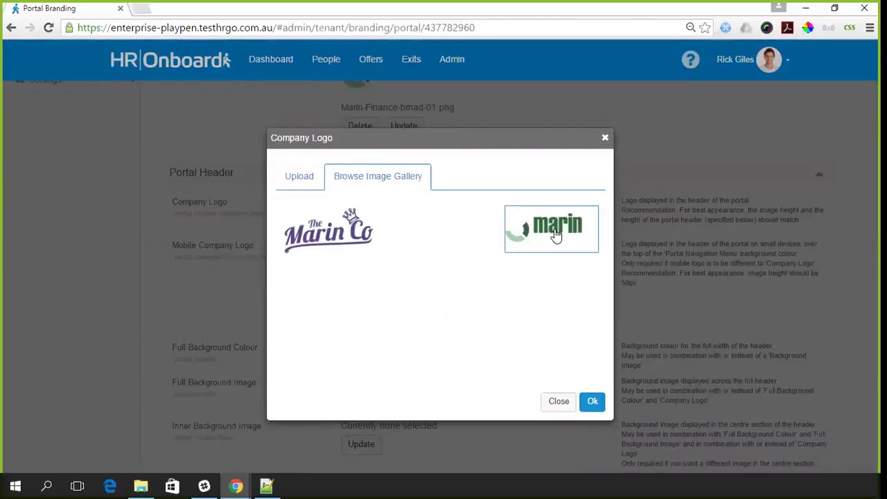
left_click(593, 402)
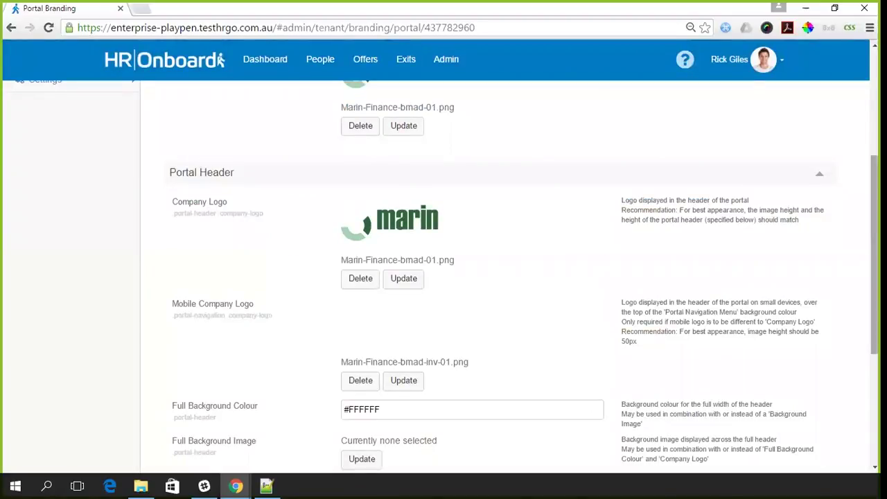
Pick purple #A229FF as the portal header's full background colour
scroll(447, 277, "down", 2)
scroll(447, 277, "down", 2)
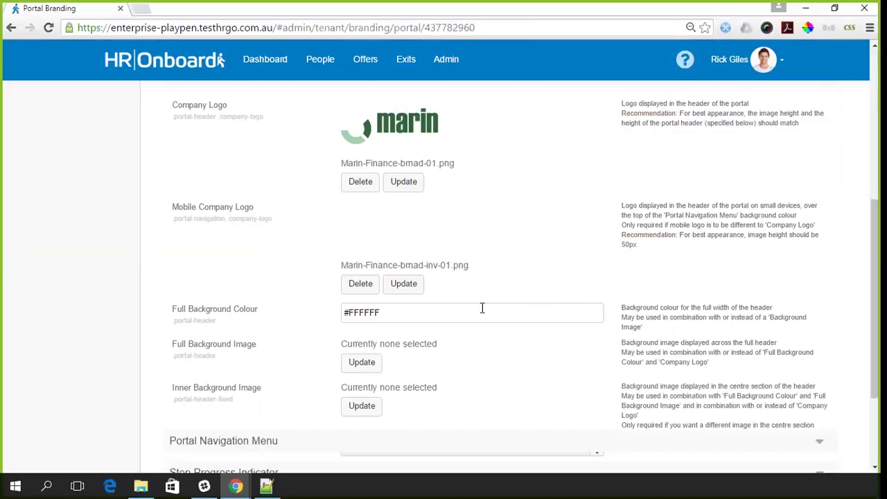
left_click(432, 312)
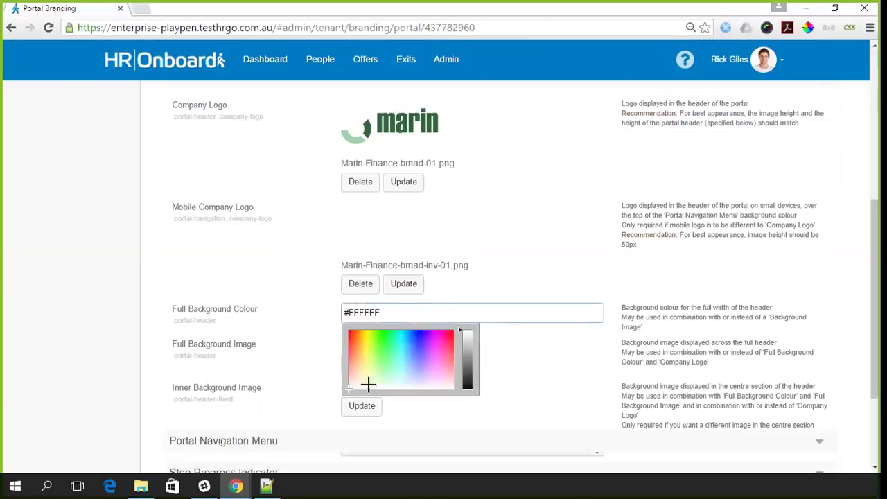
left_click_drag(354, 378, 426, 339)
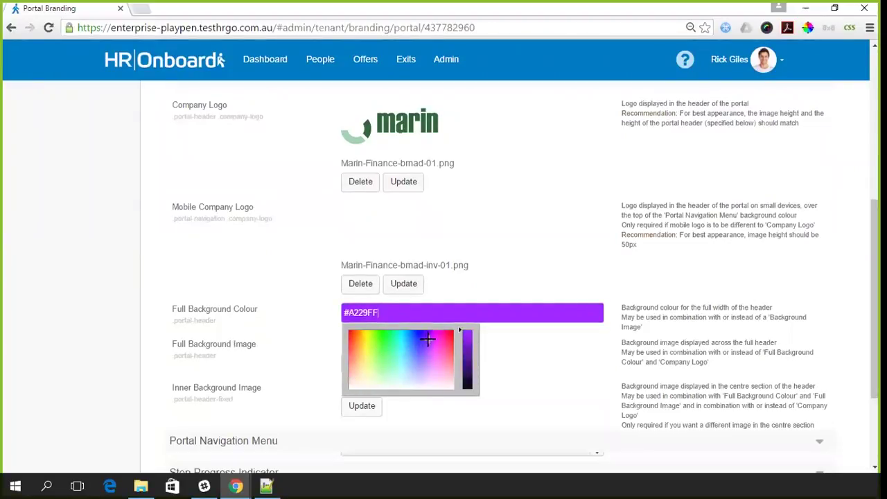
Set the portal header's full background colour to #4FBA6F
key("alt+Tab")
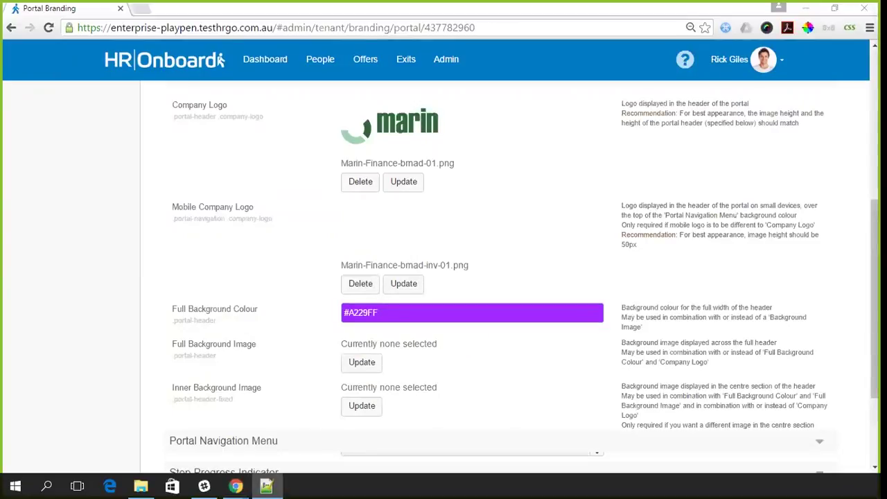
left_click_drag(396, 310, 341, 310)
type("#4FBA6F")
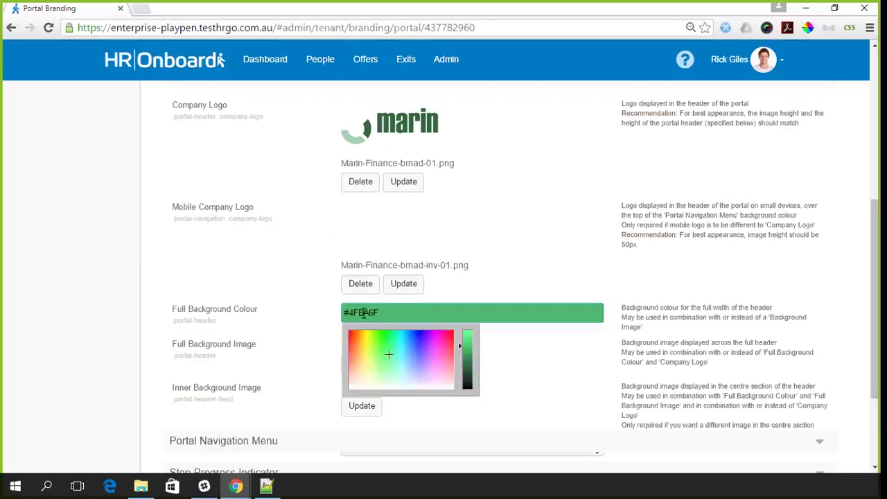
key("Escape")
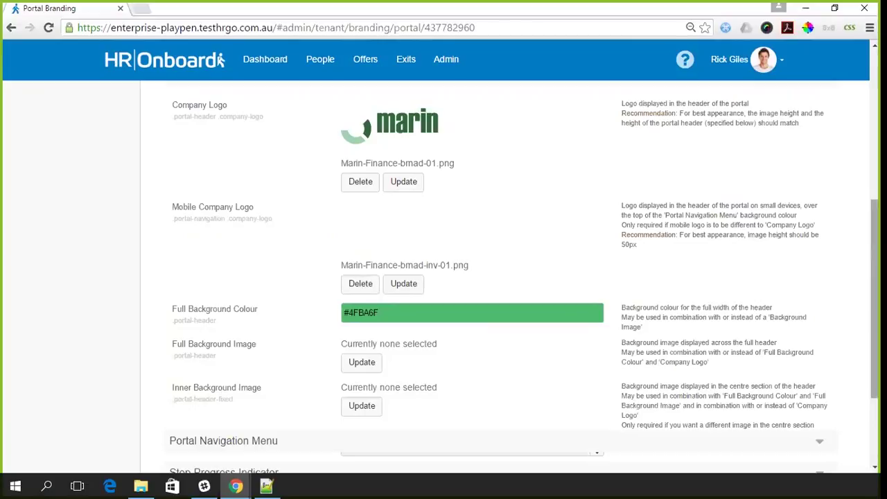
Display the Portal Navigation Menu colour settings of the Marin Finance brand
scroll(506, 277, "down", 2)
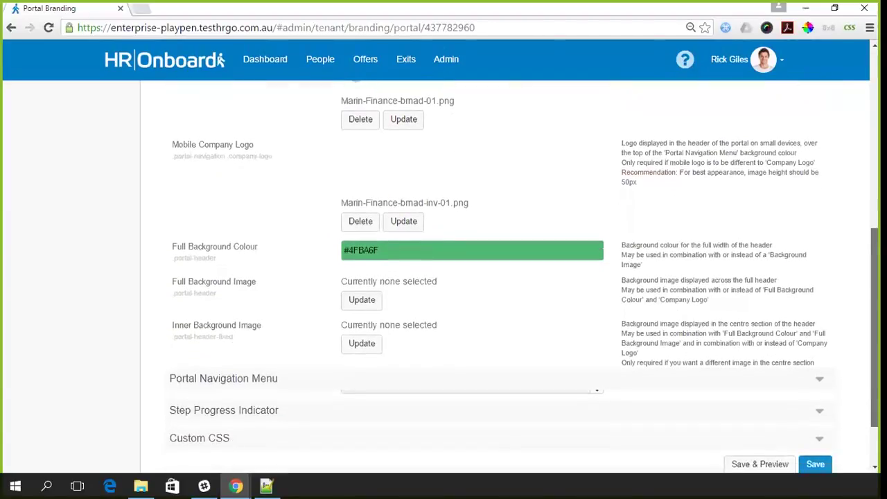
scroll(506, 277, "down", 2)
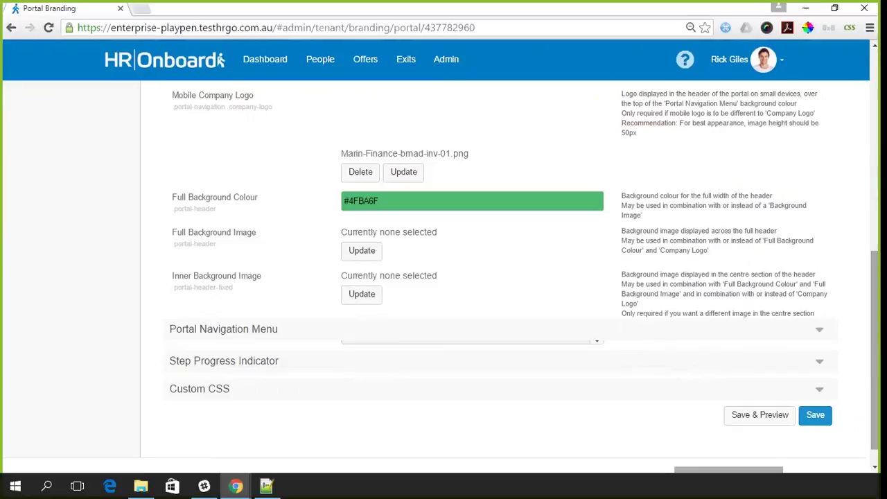
scroll(441, 277, "down", 1)
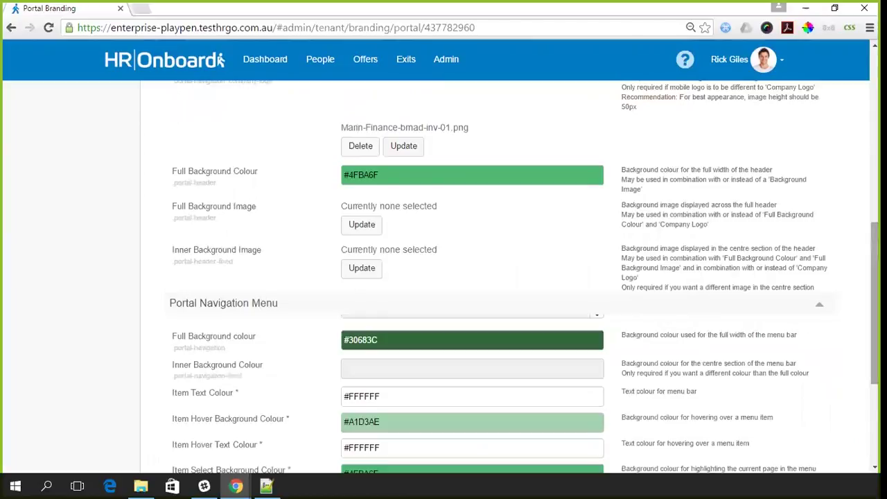
Expand the Step Progress Indicator colours, save the Marin Finance brand with a portal preview, and close the preview
scroll(440, 277, "down", 1)
scroll(440, 277, "down", 1)
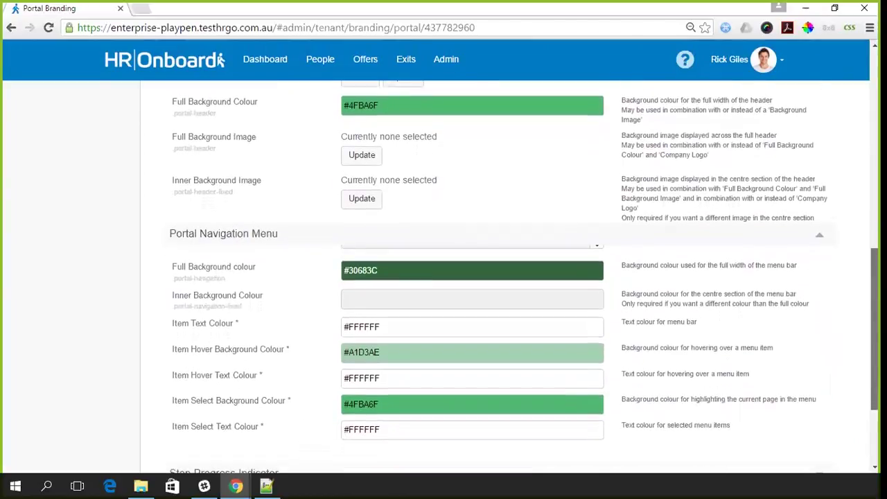
scroll(441, 277, "down", 1)
scroll(441, 277, "down", 2)
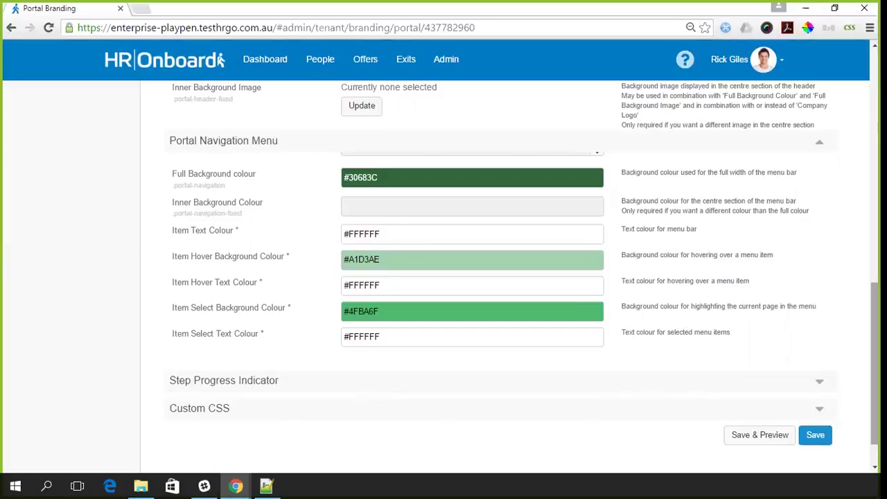
scroll(443, 277, "down", 2)
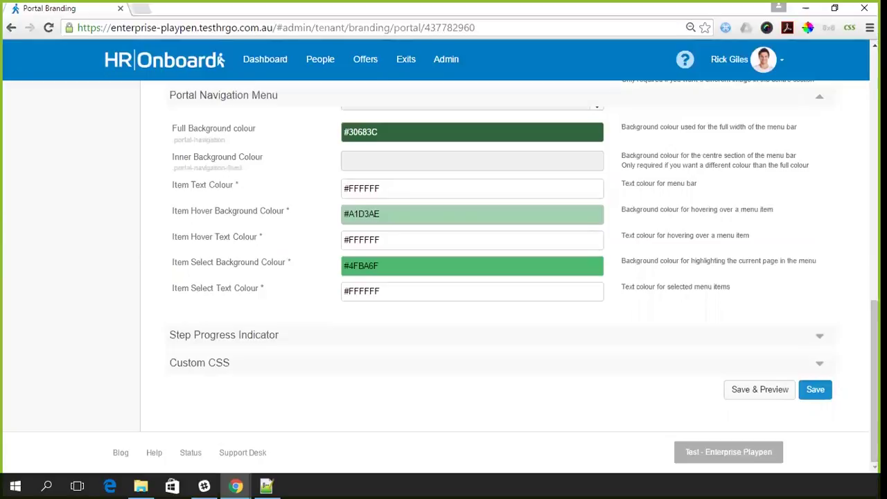
scroll(444, 277, "down", 1)
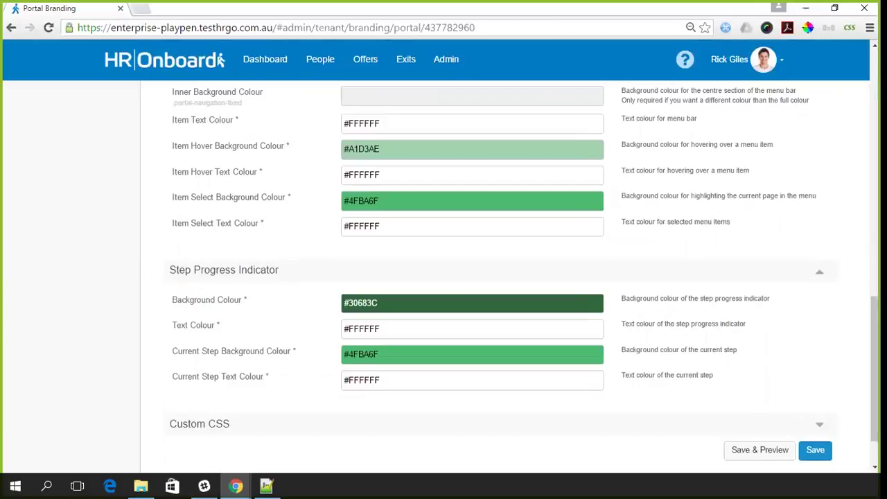
scroll(443, 277, "down", 1)
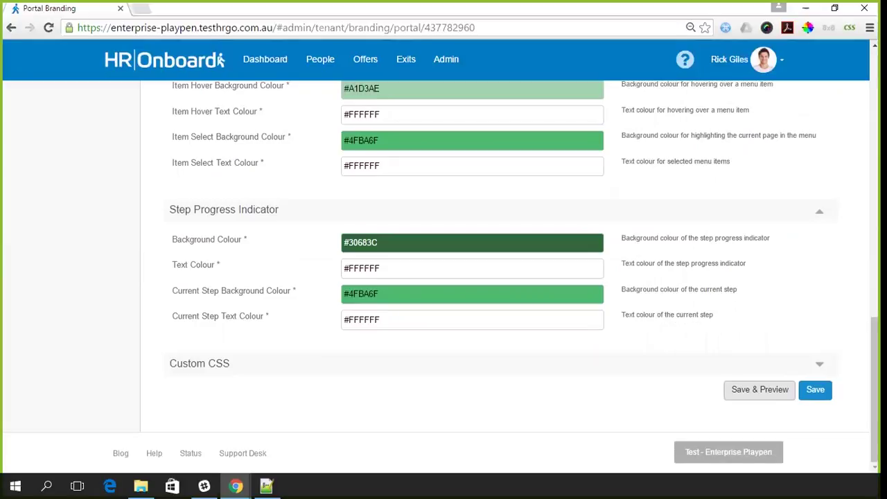
left_click(760, 389)
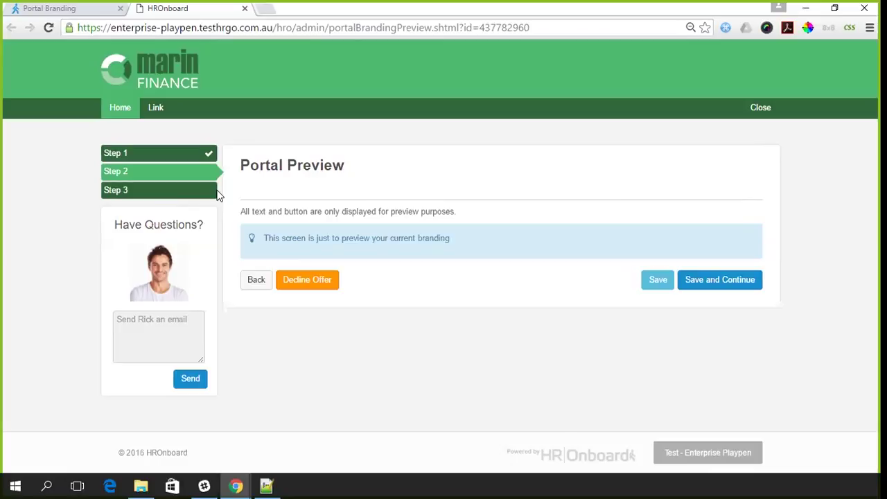
left_click(244, 8)
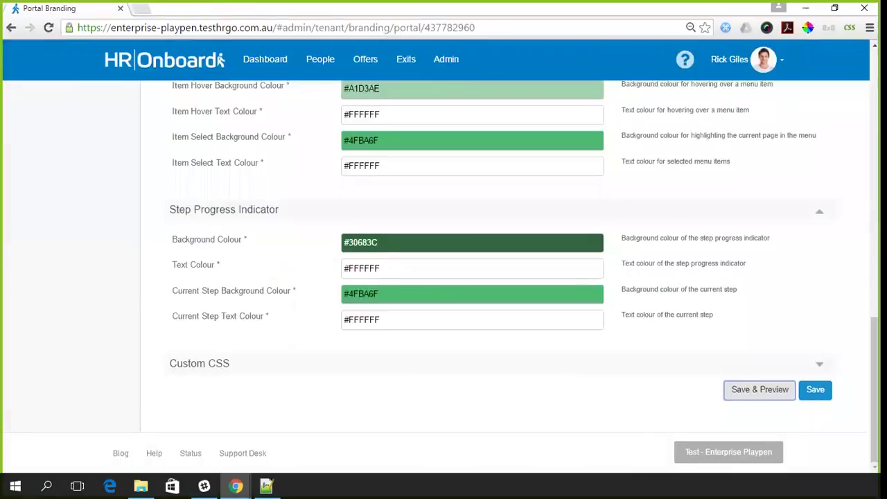
Assign the Marin Finance portal branding to the Marin Finance company and save the assignment
scroll(444, 277, "up", 15)
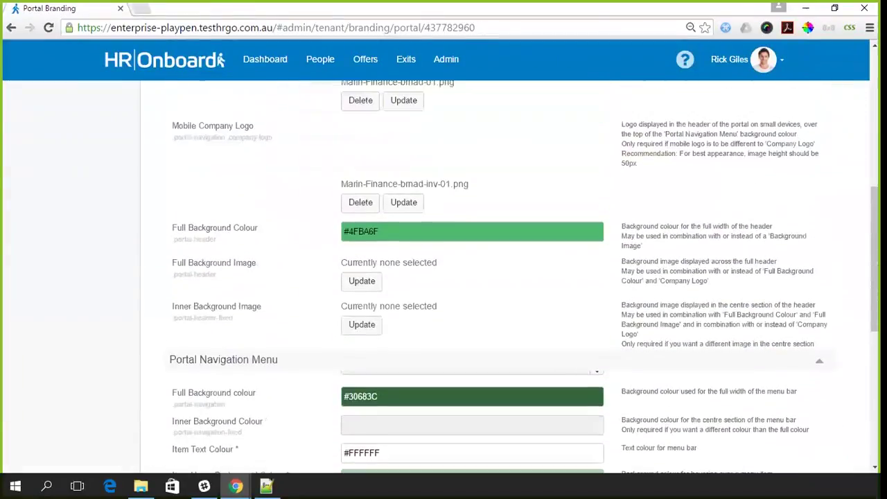
scroll(443, 277, "up", 3)
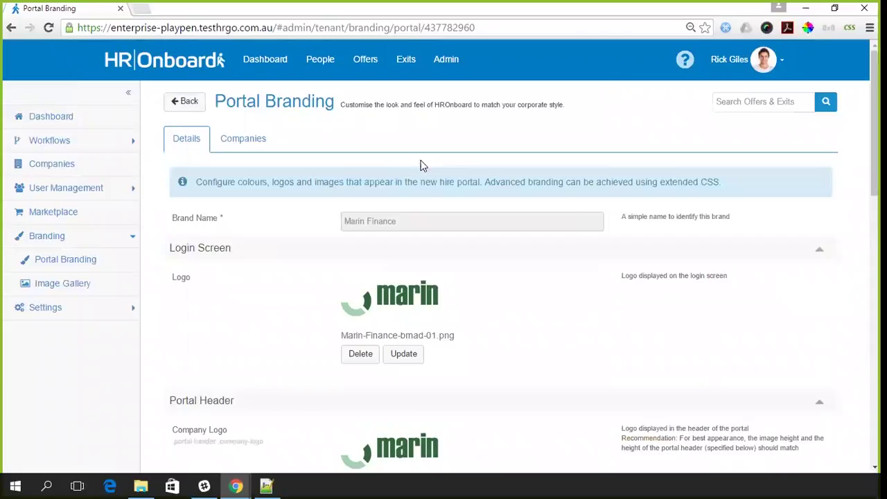
left_click(257, 142)
left_click(821, 176)
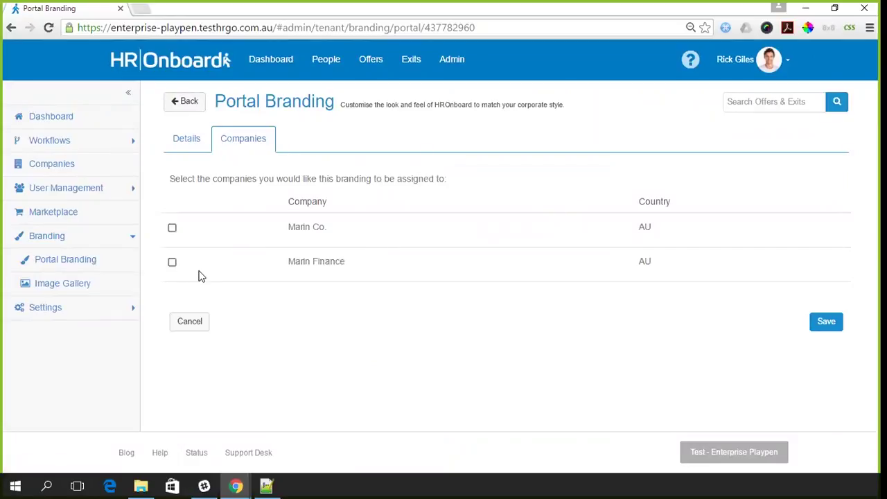
left_click(172, 262)
left_click(825, 321)
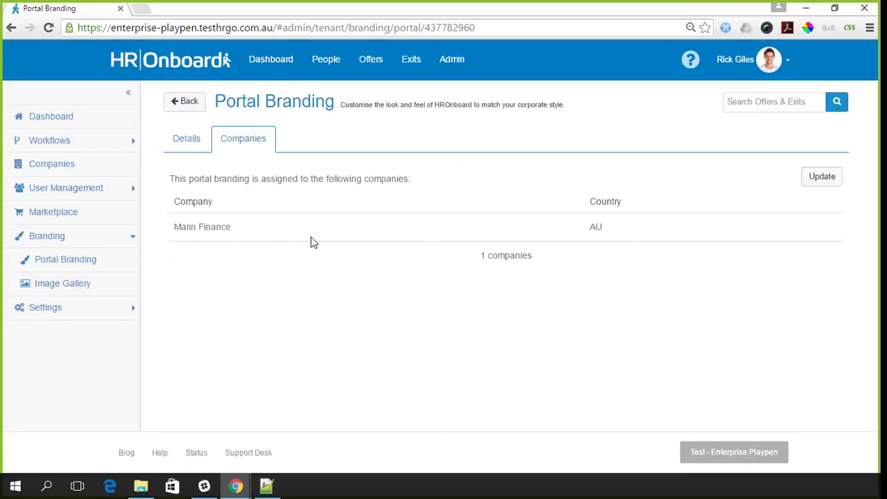
Return to the list of portal brands and open the Image Gallery
left_click(194, 104)
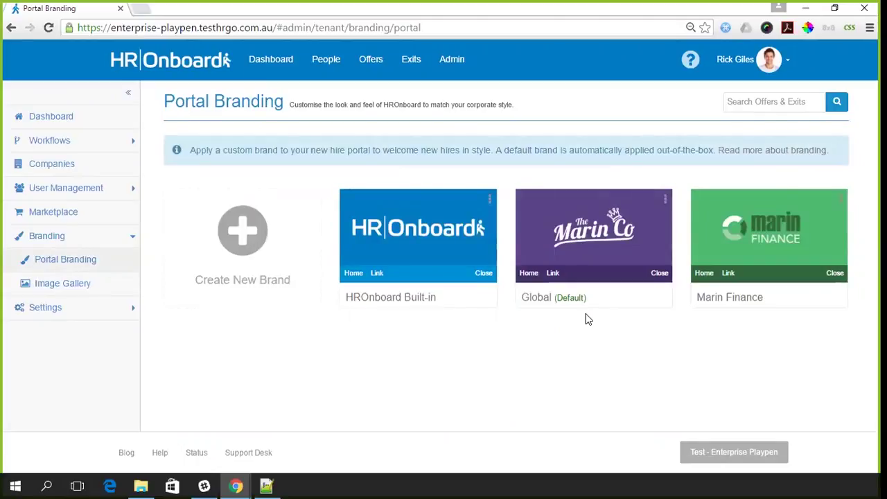
mouse_move(589, 298)
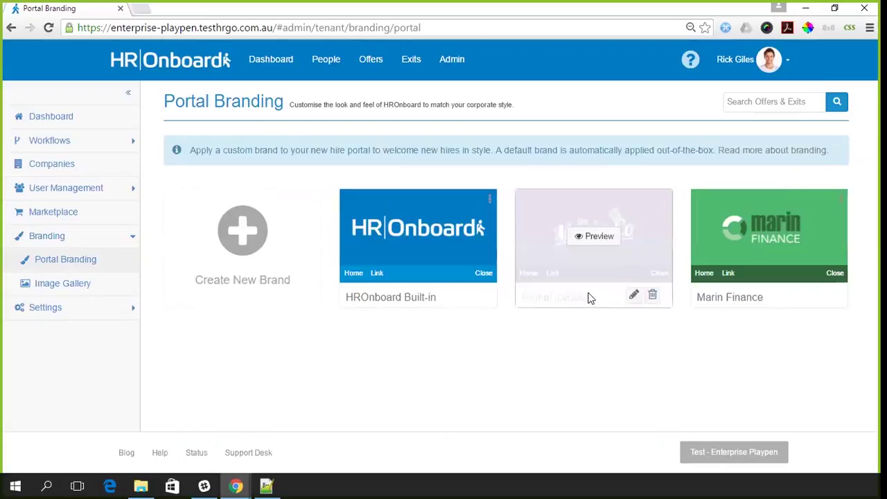
mouse_move(796, 295)
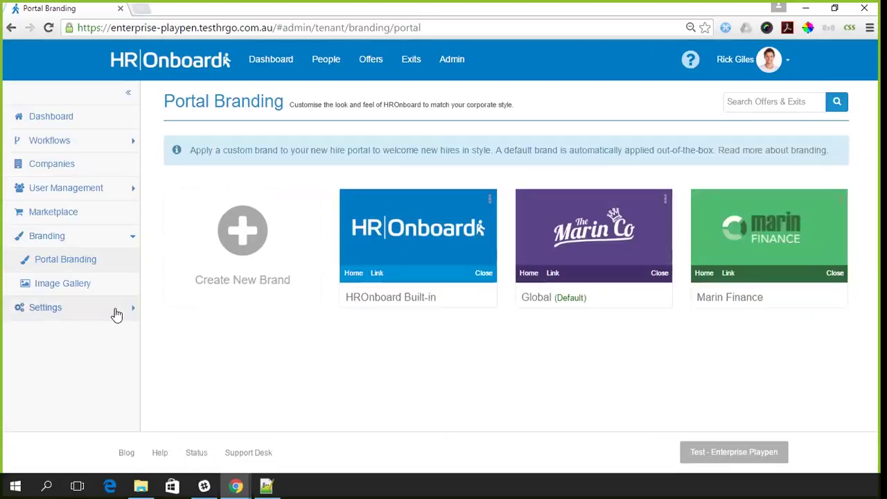
left_click(99, 290)
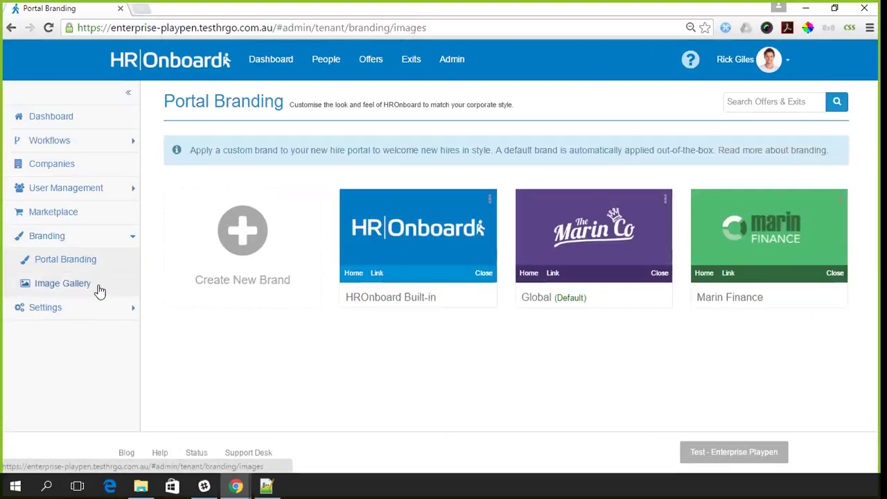
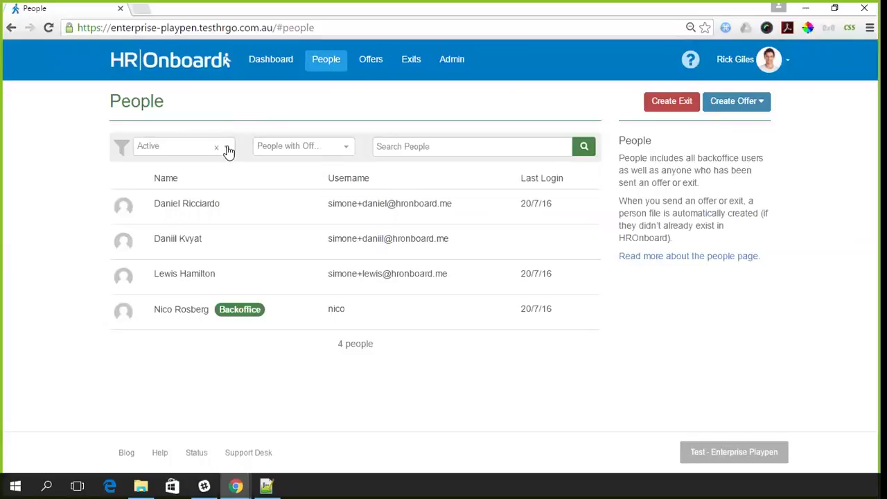
Filter the People list to All People while keeping the Active status
left_click(227, 148)
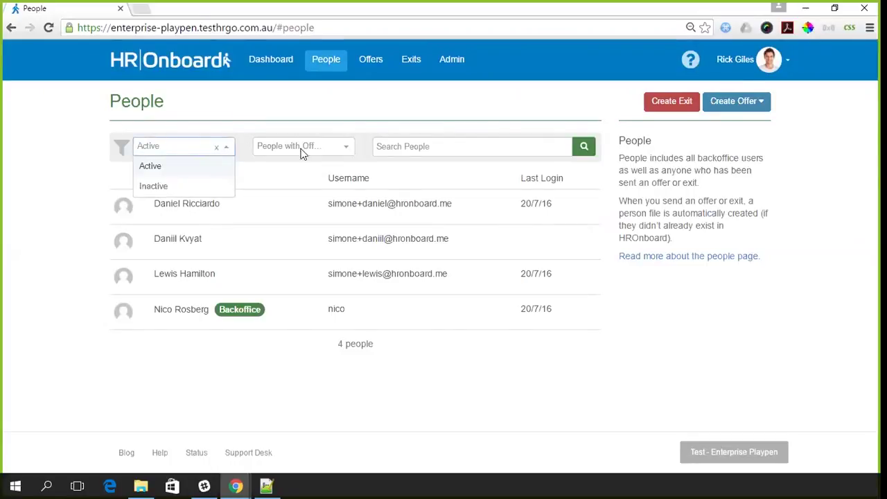
left_click(346, 149)
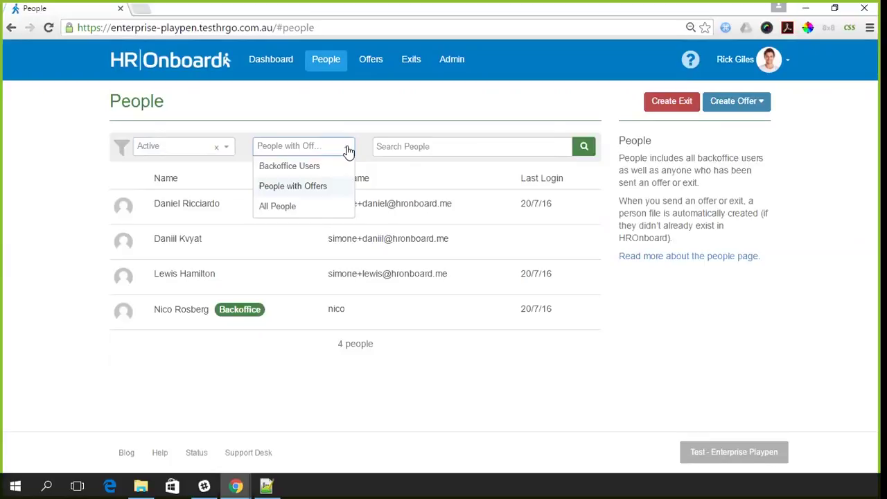
left_click(339, 207)
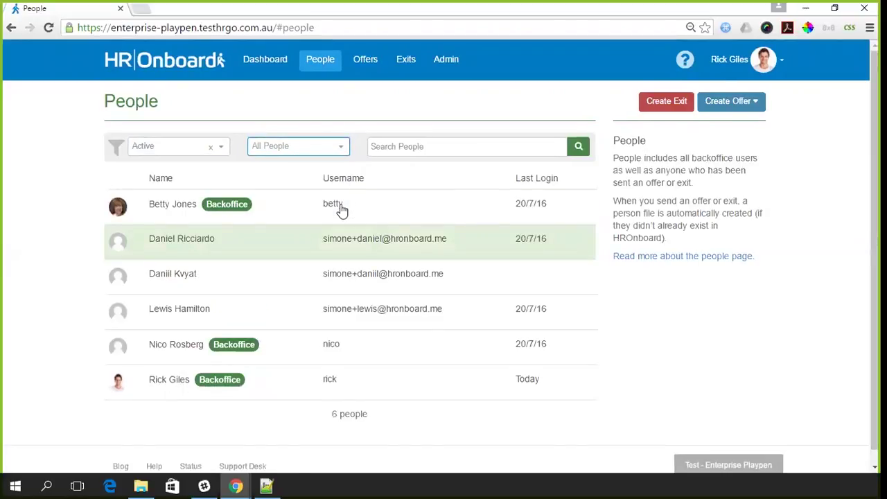
Search the People list by the new hire's first name and open the matching person's file
left_click(444, 146)
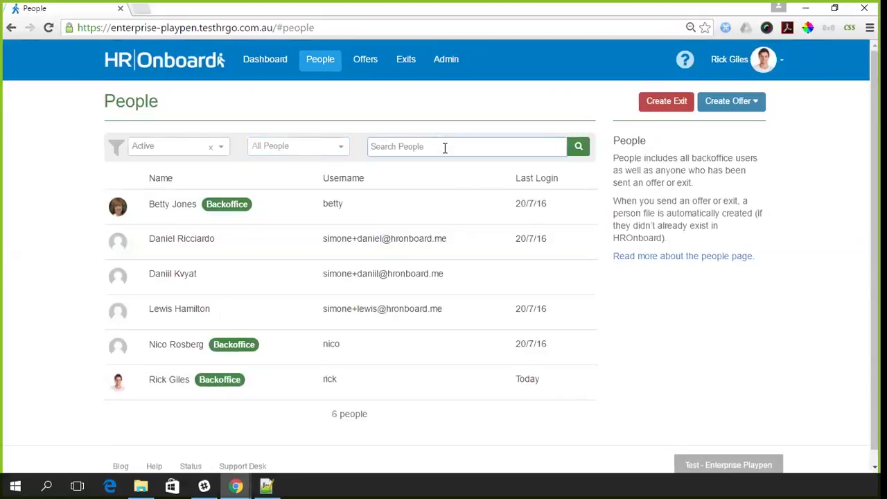
type("Daniel")
left_click(577, 154)
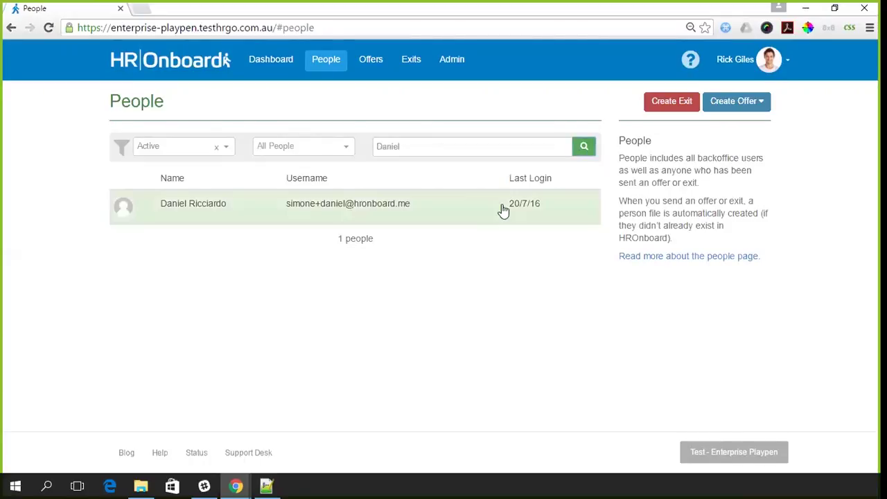
left_click(443, 223)
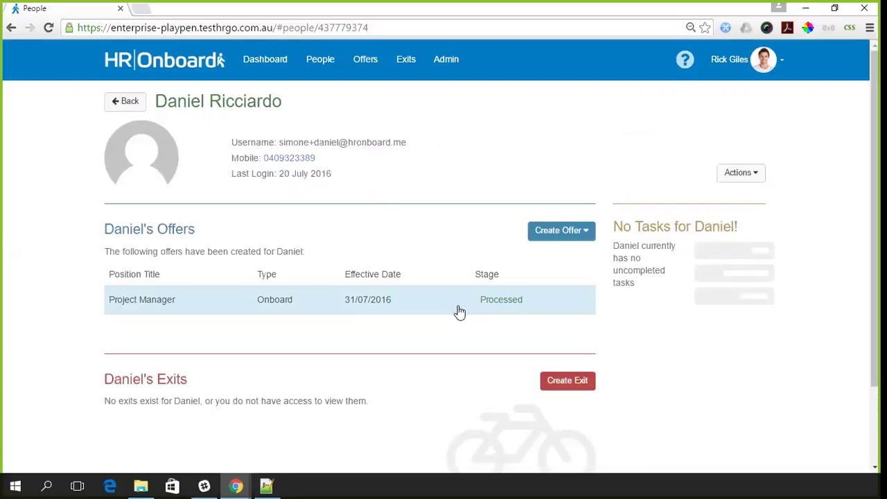
Open a Crossboard offer form from the person's file to examine its fields, and cancel it without creating the offer
left_click(583, 235)
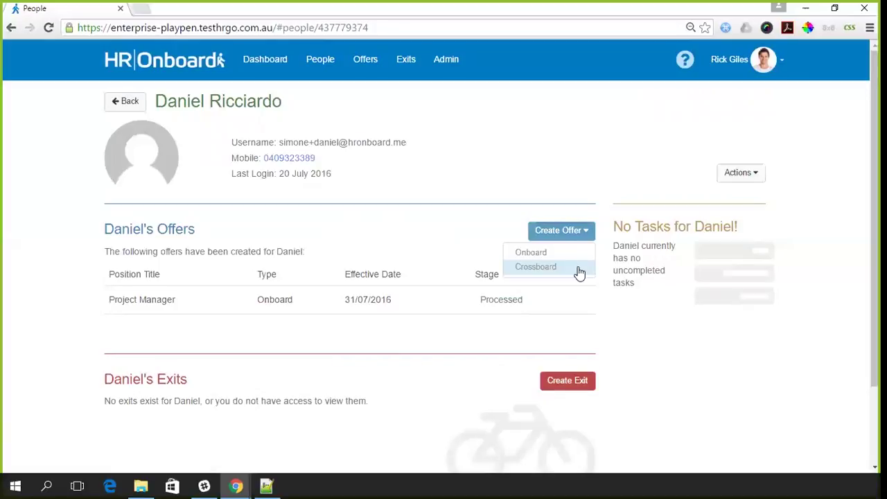
left_click(578, 270)
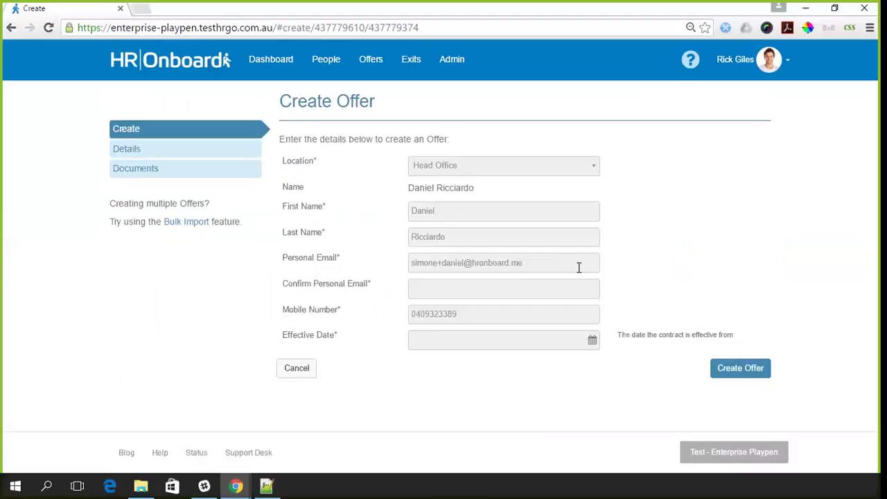
left_click(297, 368)
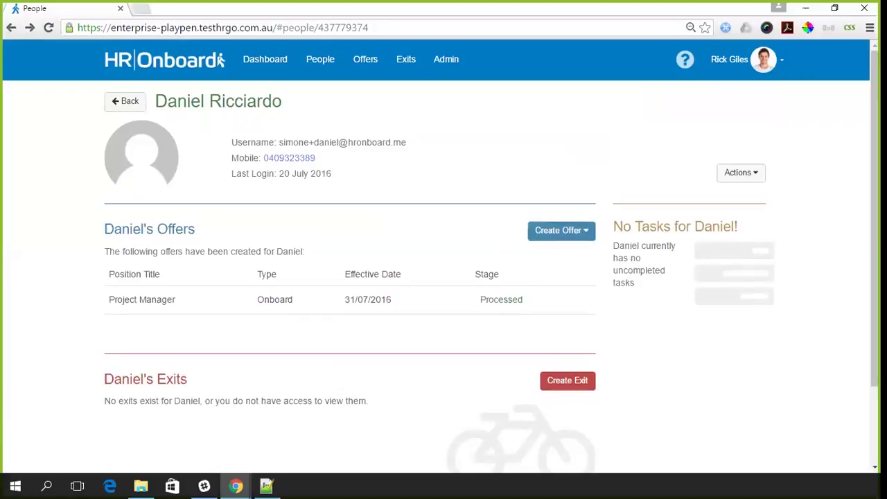
Promote the person to a Backoffice user and return to the People list
left_click(741, 172)
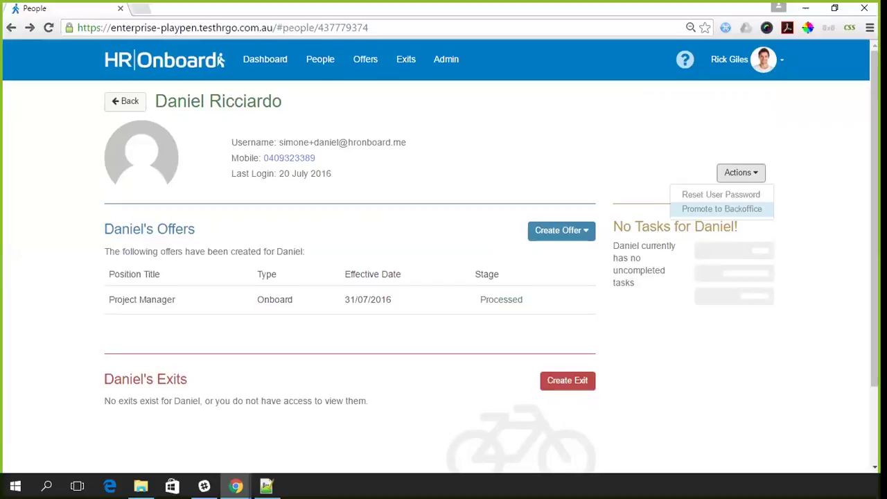
left_click(721, 209)
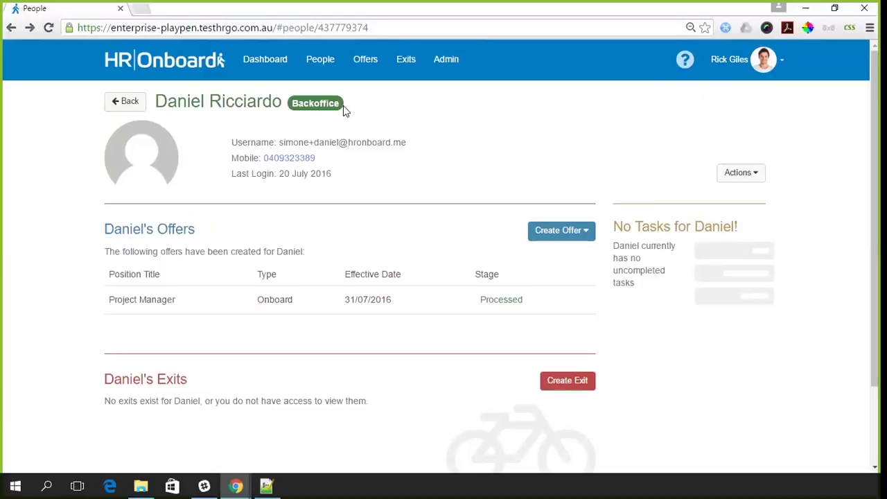
left_click(137, 103)
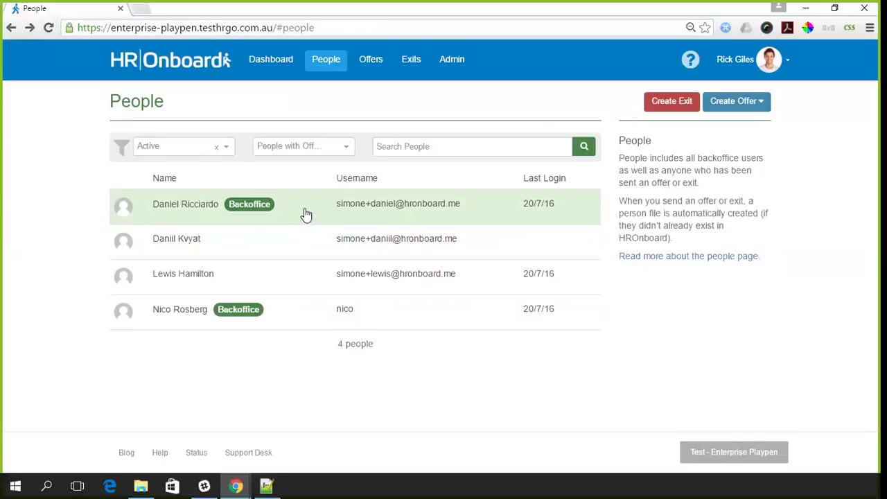
Edit the newly promoted Backoffice user, assign the HR role and save the role update
left_click(306, 215)
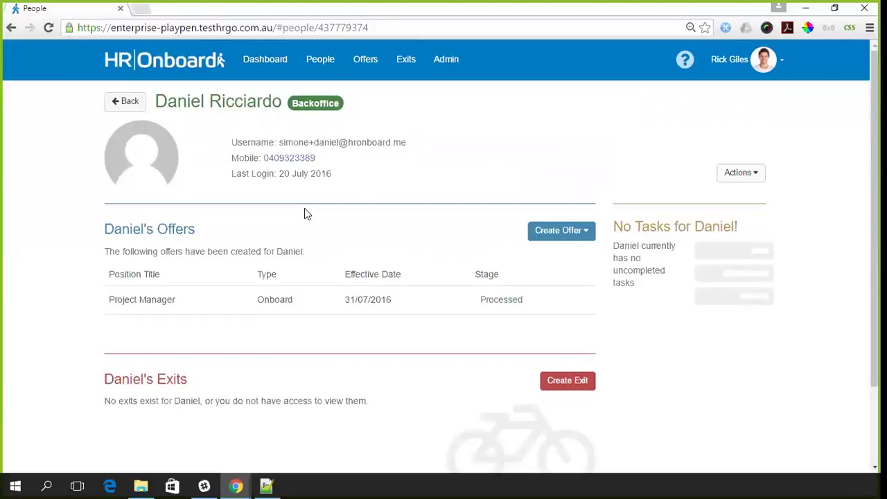
left_click(740, 172)
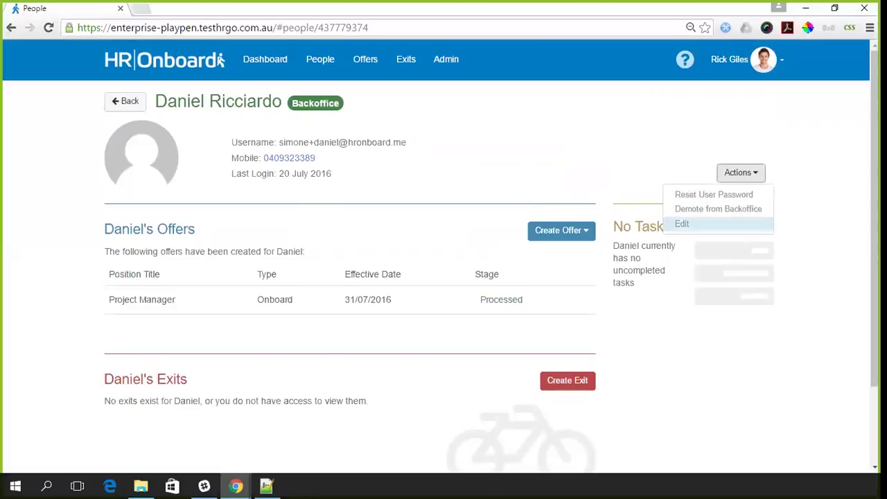
left_click(682, 223)
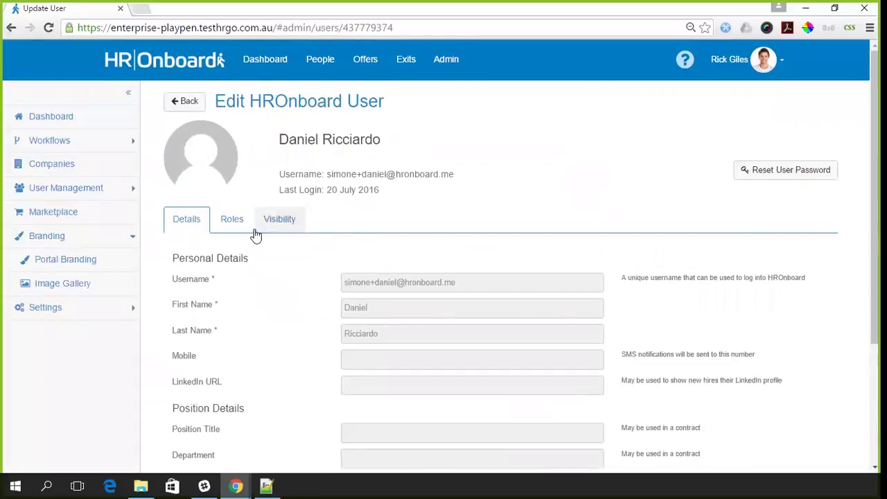
left_click(238, 218)
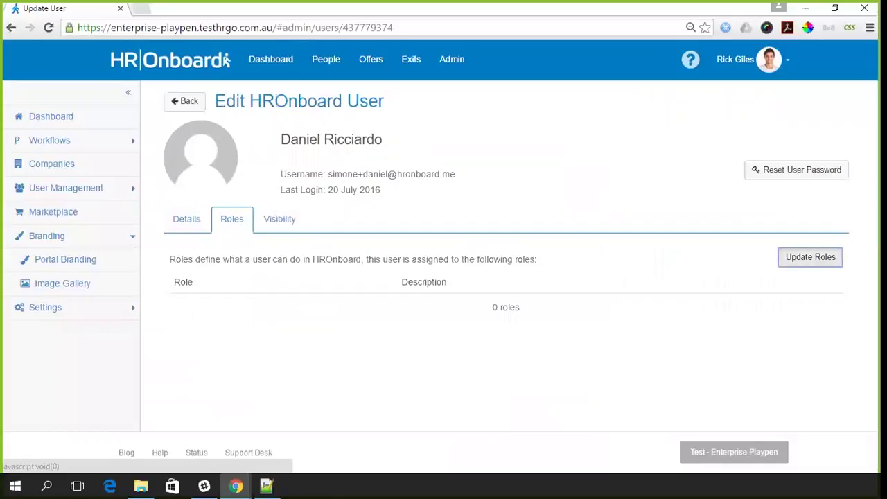
left_click(810, 257)
left_click(171, 445)
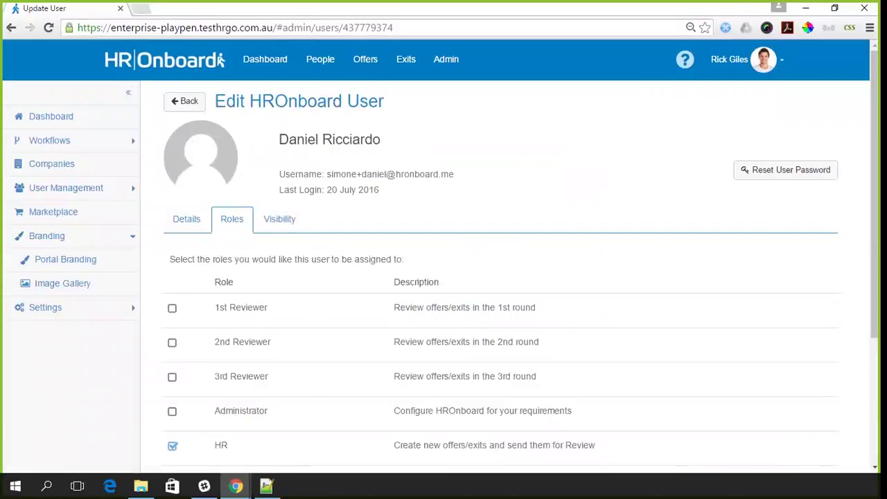
scroll(477, 405, "down", 3)
key("Return")
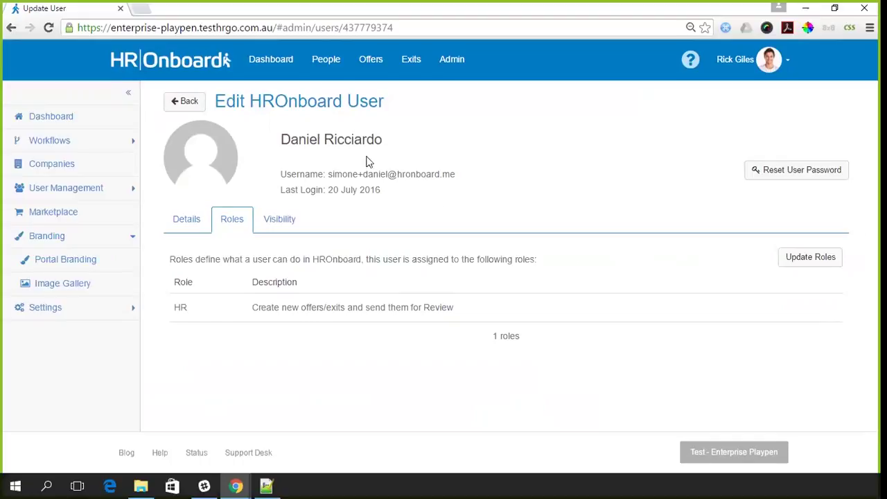
Return to the person's file and demote them from Backoffice
left_click(187, 102)
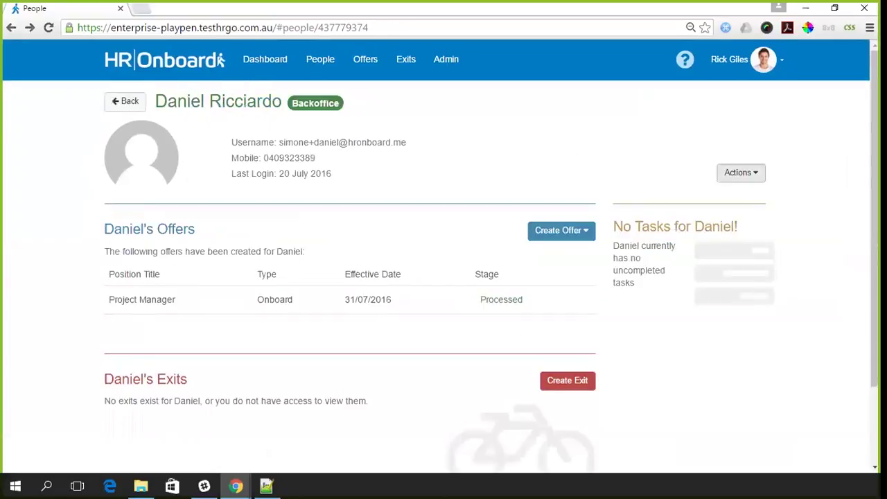
left_click(740, 172)
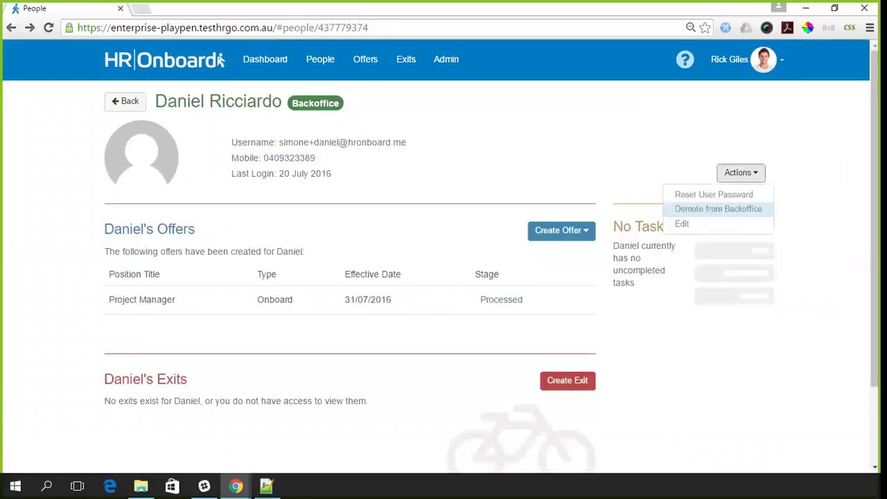
left_click(717, 209)
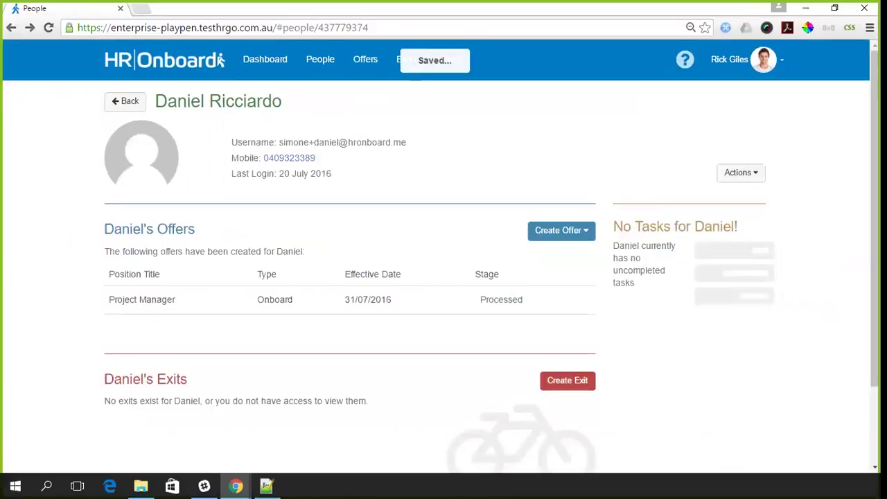